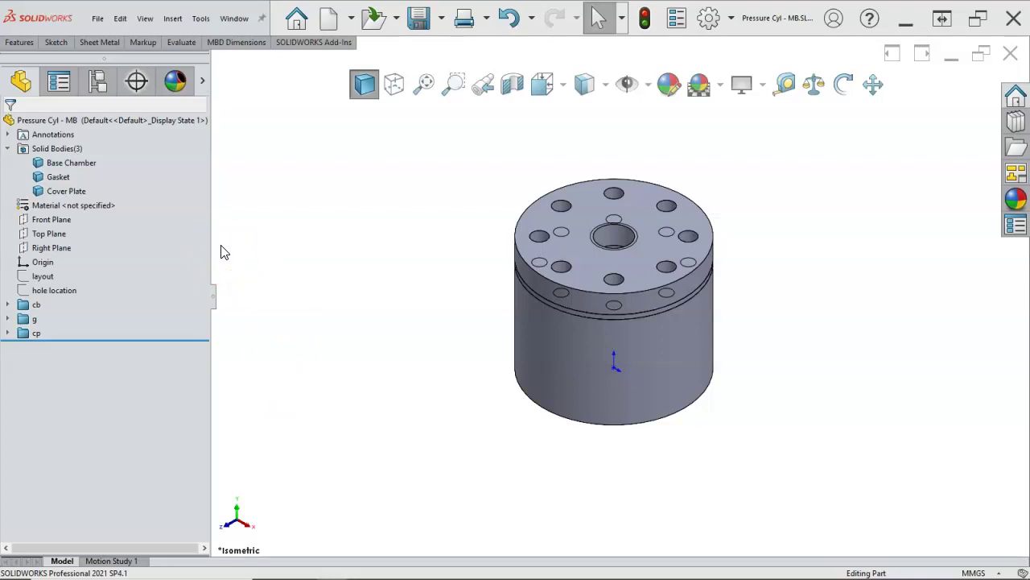
Step: Start Save Bodies for all the solid bodies, auto-assign their file names and enable propagation of visual properties
right_click(48, 148)
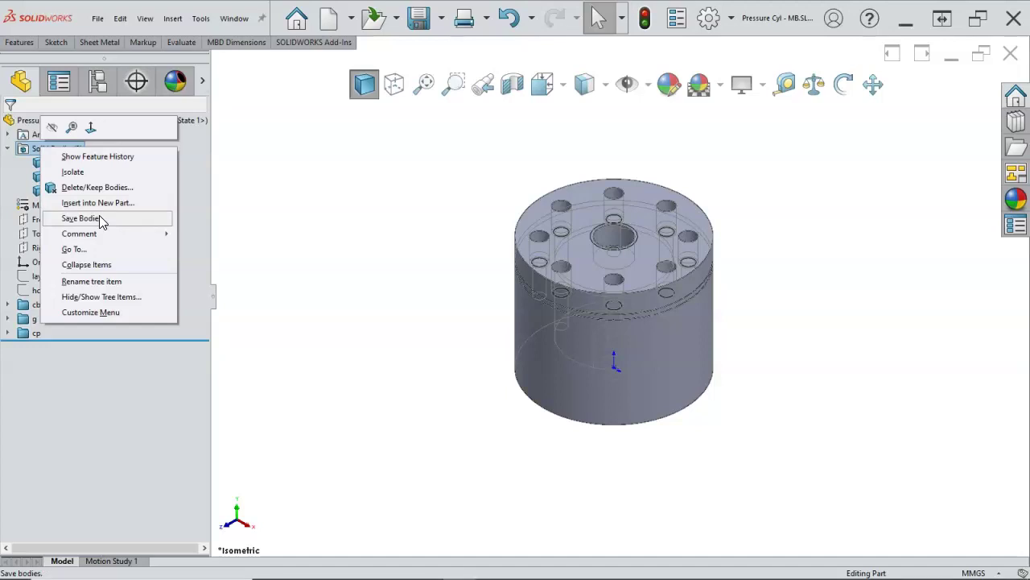
click(99, 216)
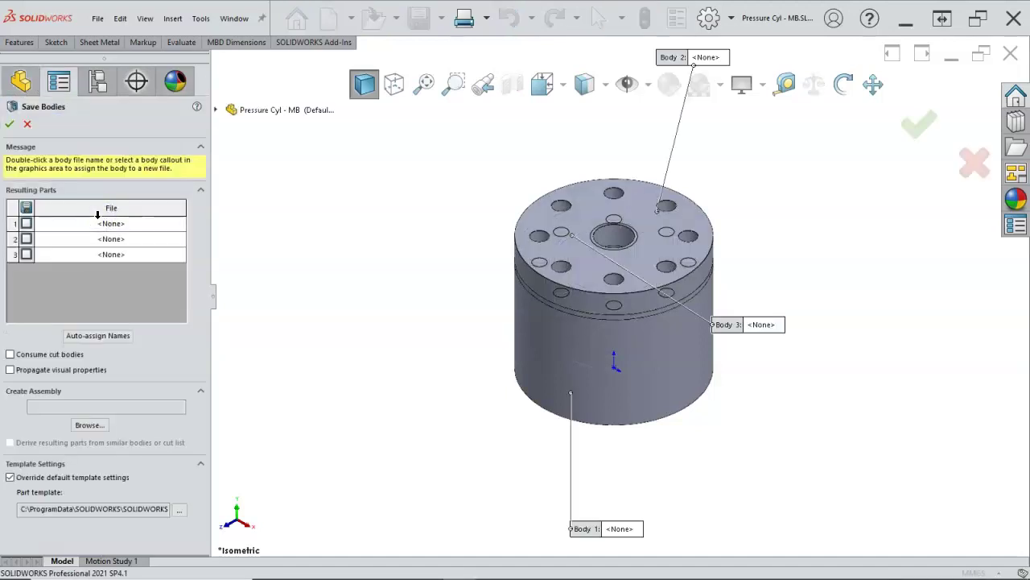
click(91, 333)
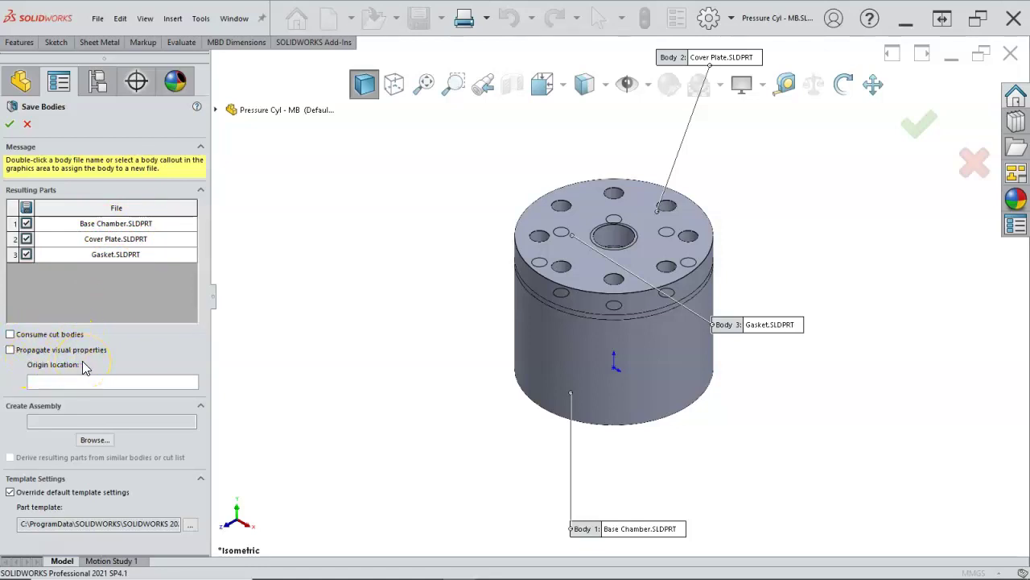
click(10, 349)
Step: Override the part template for the saved bodies with Part mm from the SW Templates set
click(133, 523)
drag(134, 523, 191, 523)
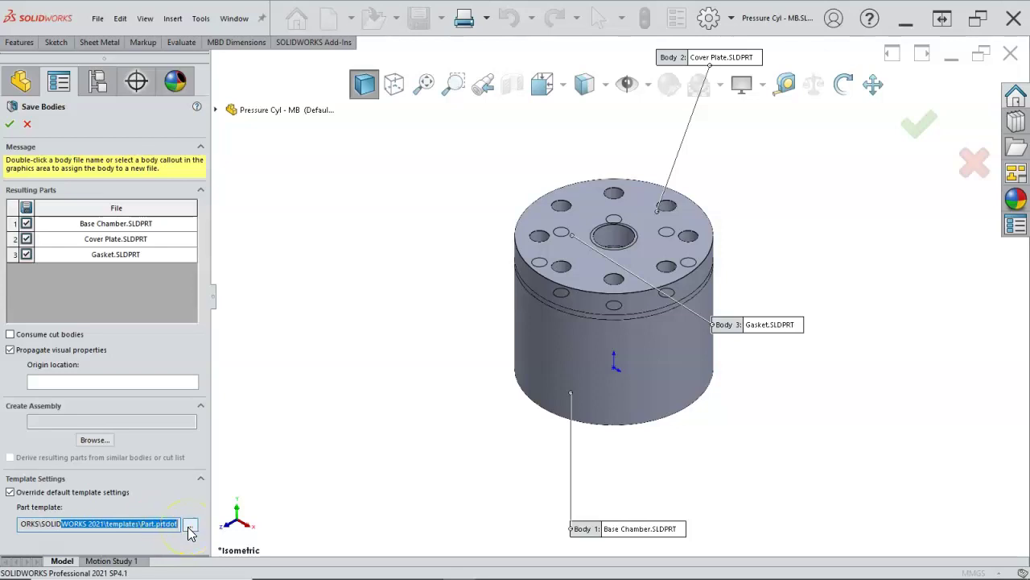
click(190, 528)
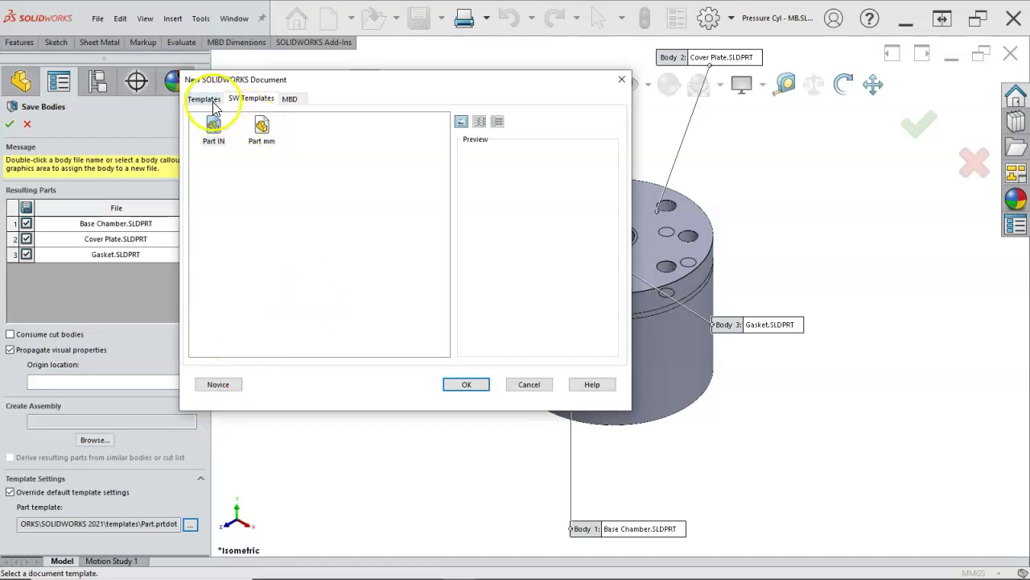
click(214, 127)
click(262, 127)
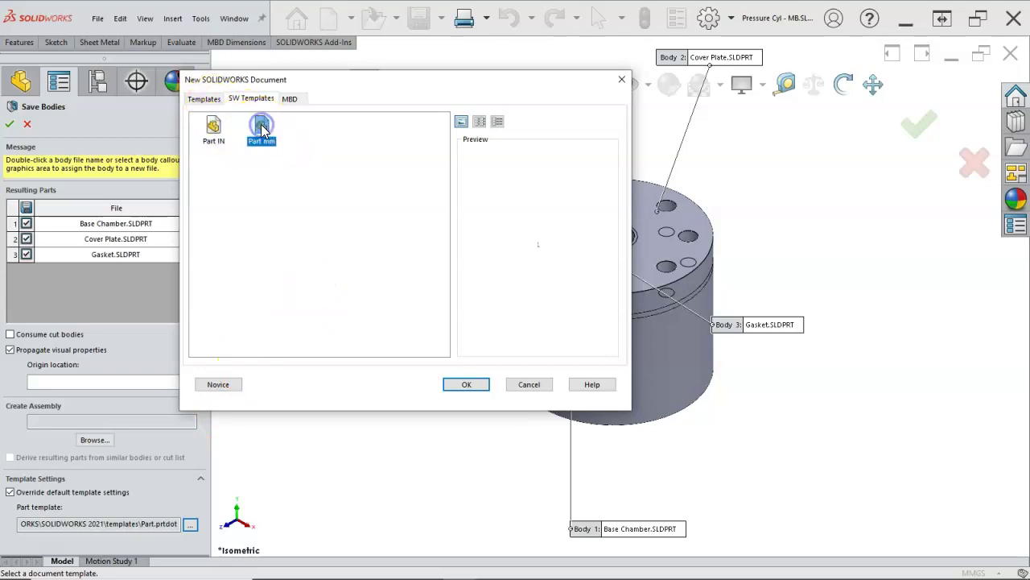
click(267, 130)
click(266, 130)
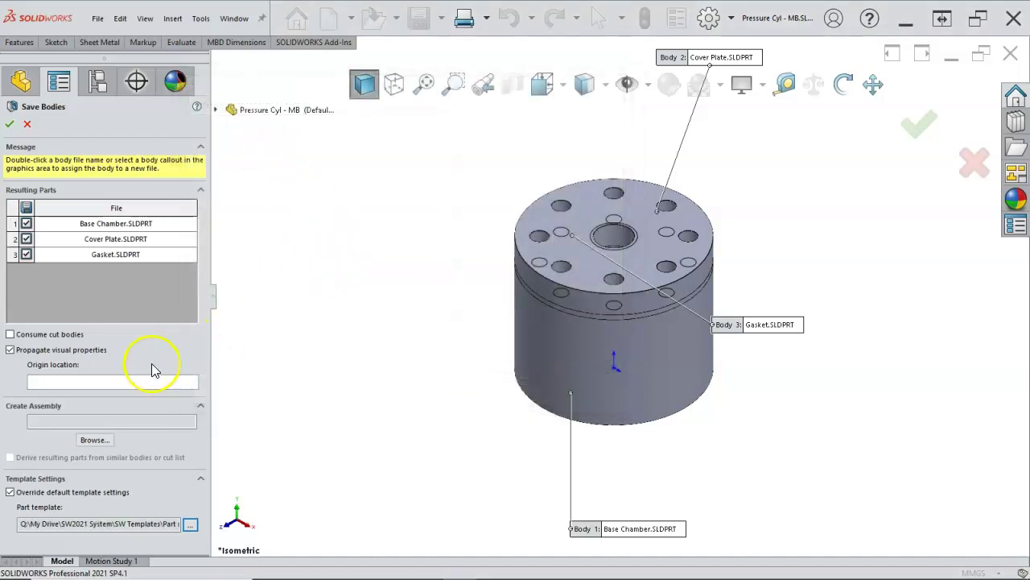
Step: Set the assembly created from the bodies to be saved as Pressure Cylinder in the Assignment9 folder
click(95, 440)
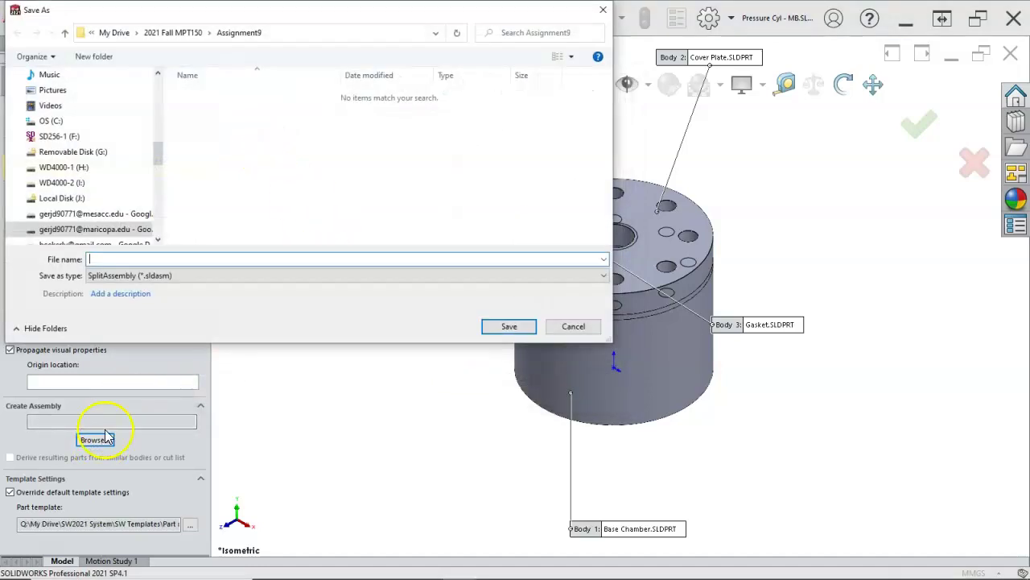
click(158, 259)
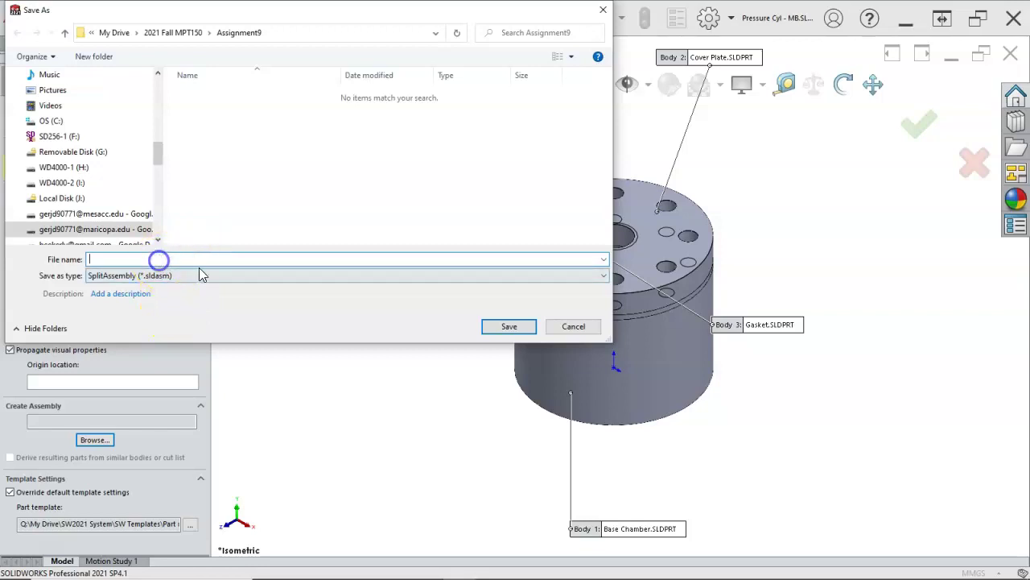
text(Press)
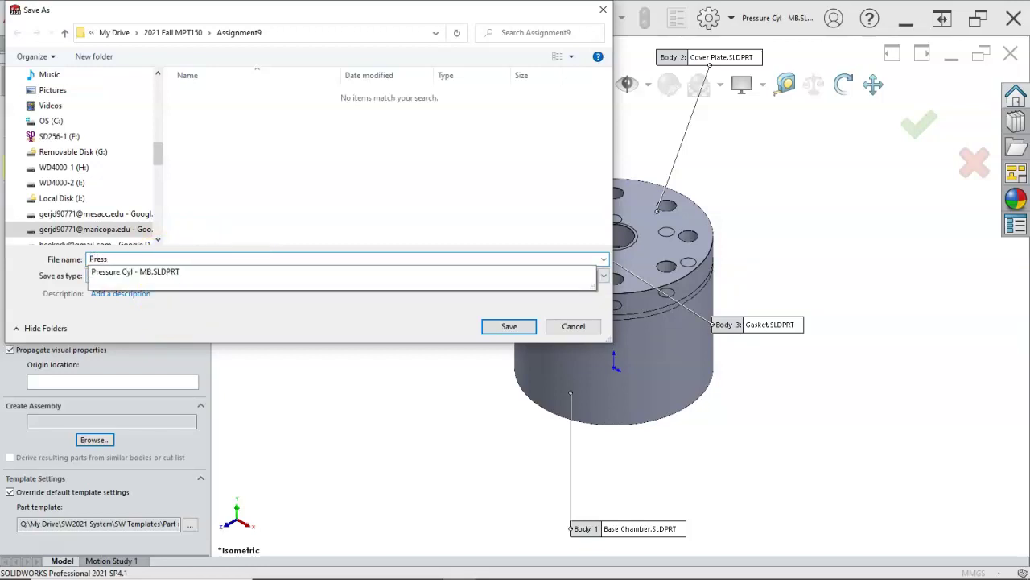
text(ure Cylinder)
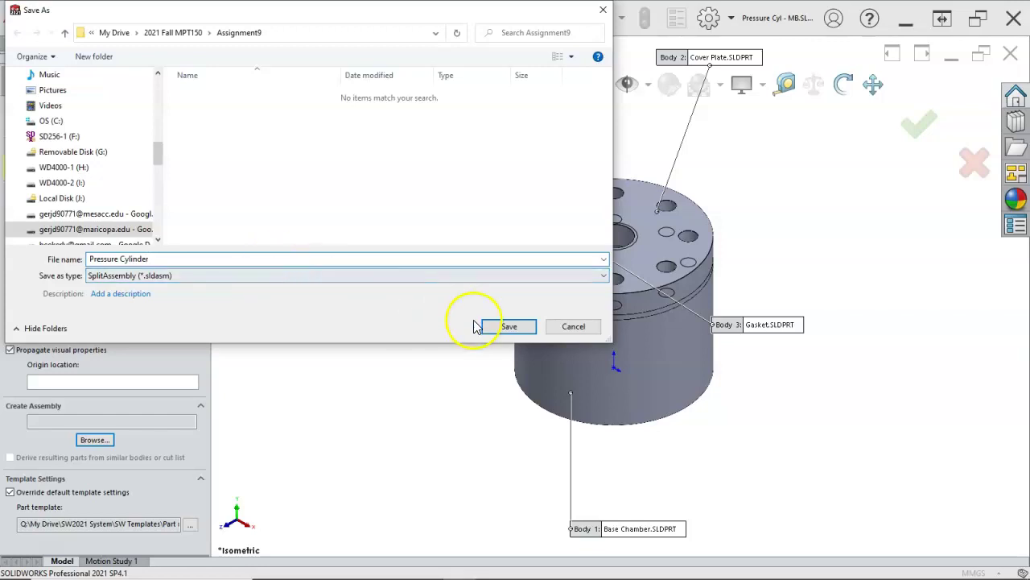
click(186, 261)
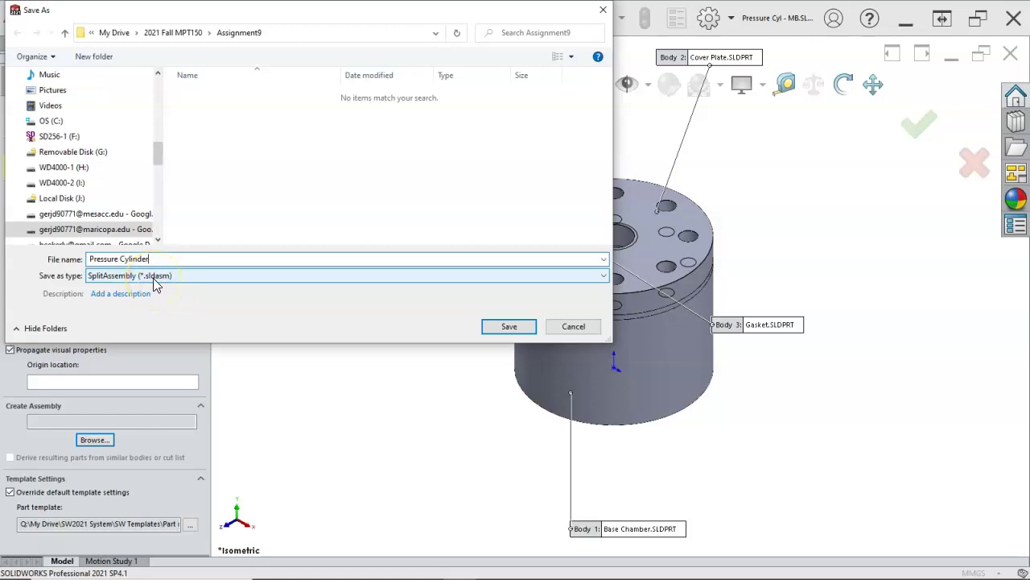
click(504, 328)
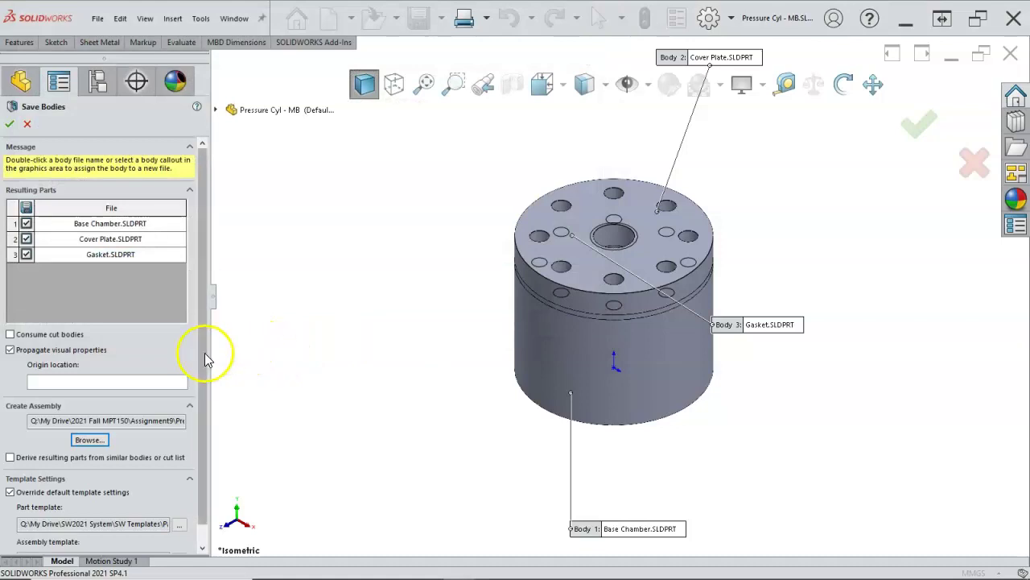
Step: Confirm Save Bodies, changing the derived parts' units to those of the base part, and rebuild and save the assembly
drag(202, 359, 205, 388)
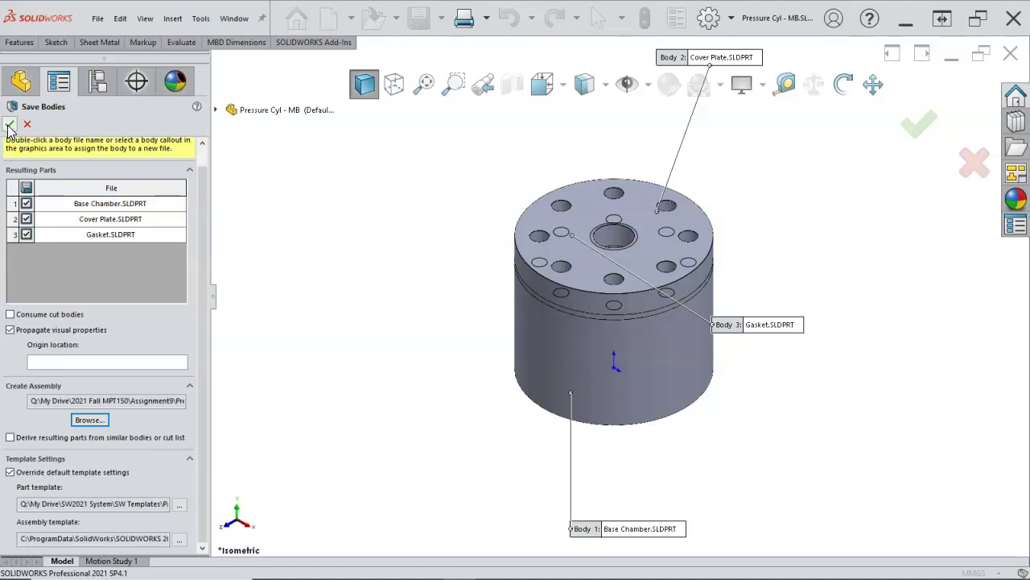
click(10, 124)
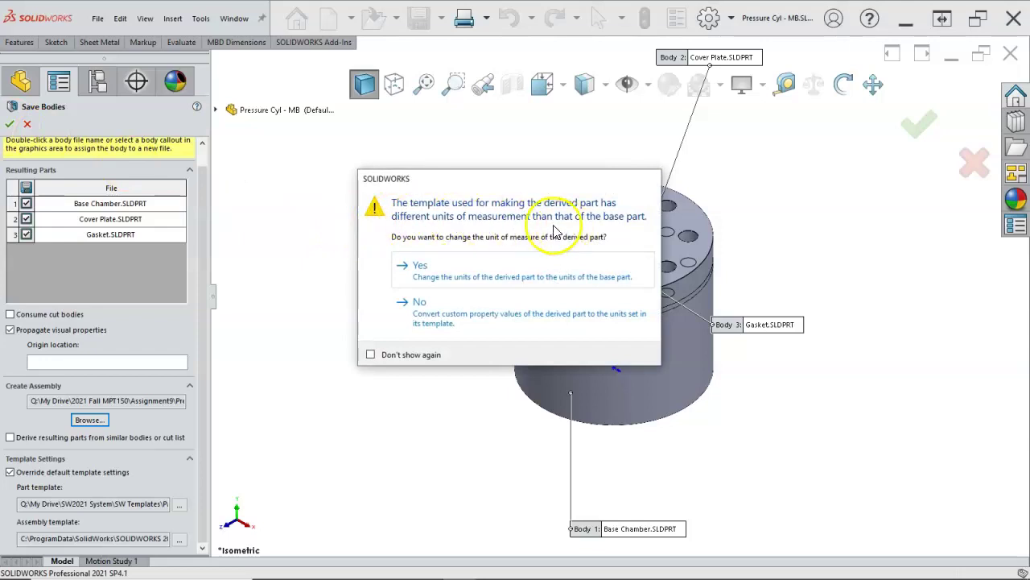
click(480, 280)
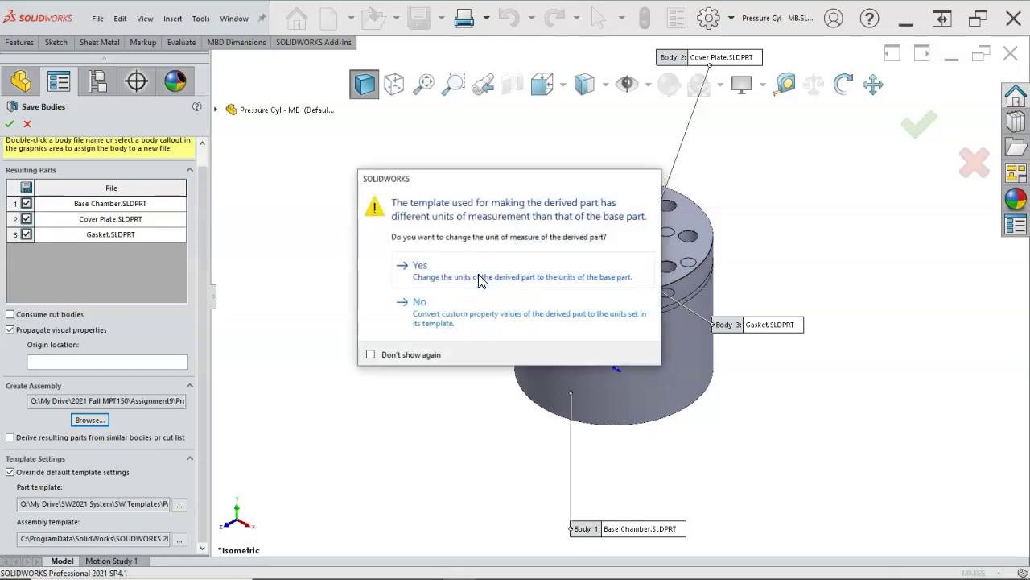
click(480, 280)
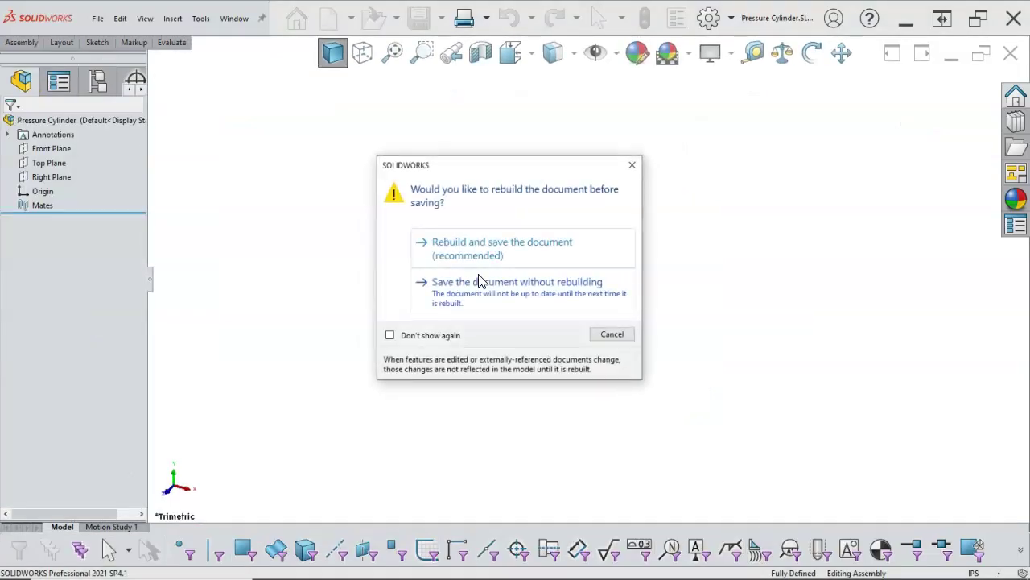
click(506, 248)
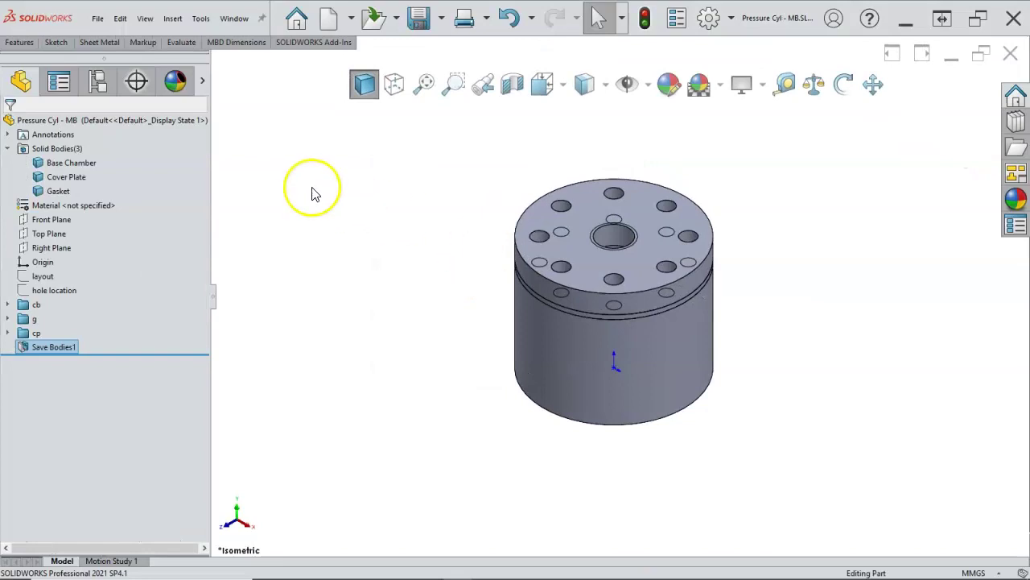
Step: Expand the cp folder and review its features relative to the Save Bodies feature and the rollback bar
mouse_move(35, 352)
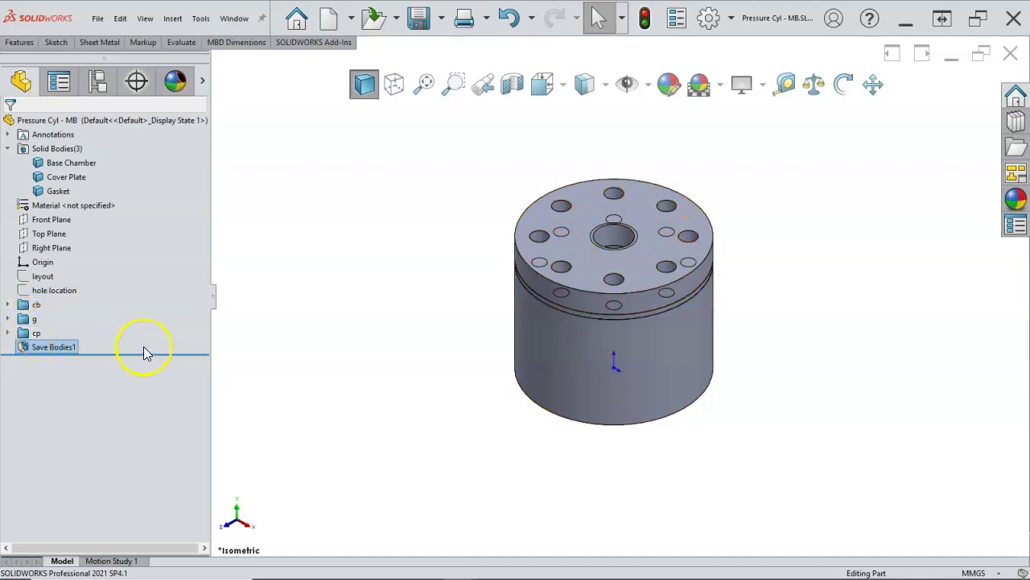
click(9, 333)
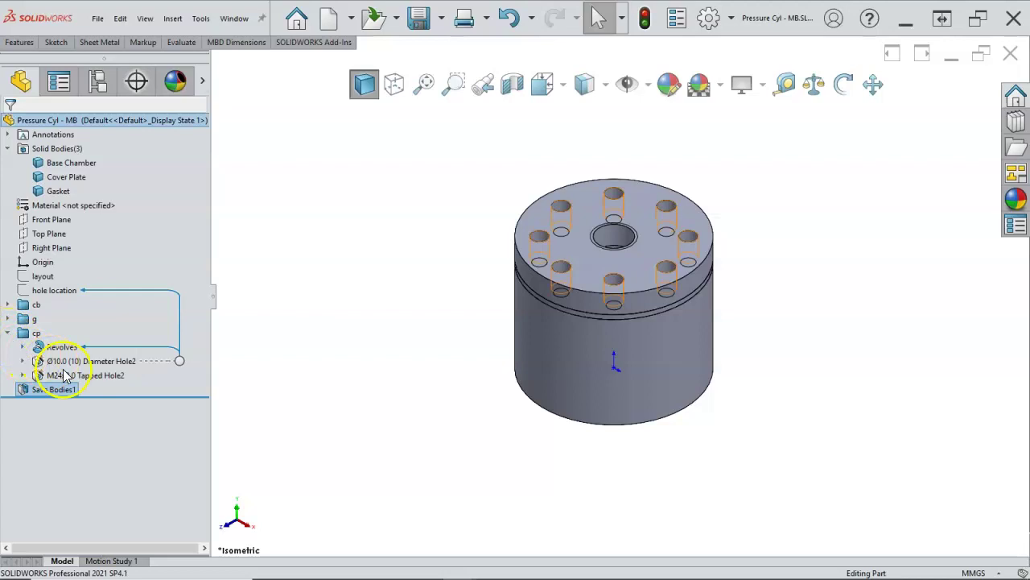
mouse_move(63, 298)
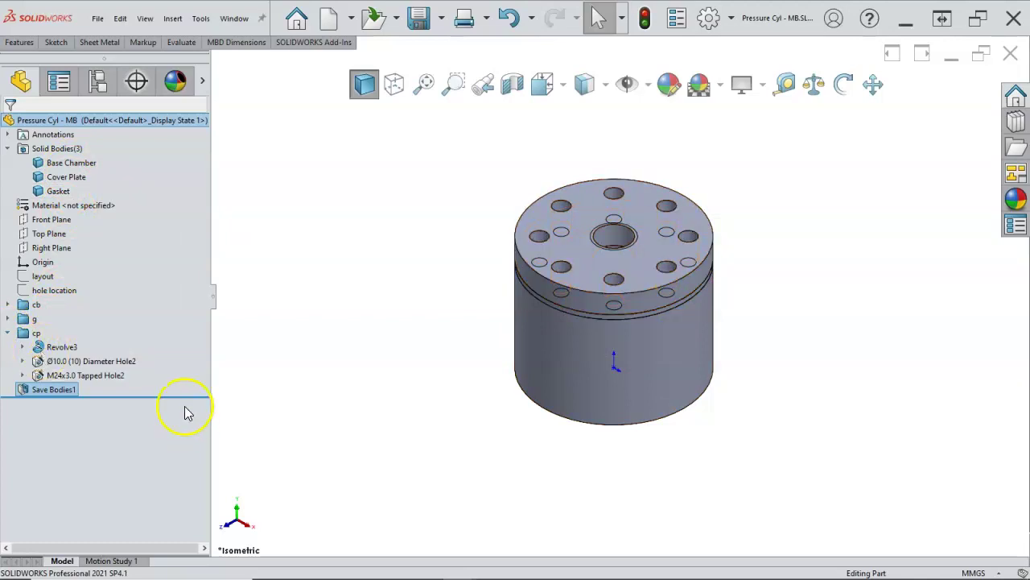
mouse_move(167, 397)
mouse_down()
mouse_move(170, 370)
mouse_move(156, 406)
mouse_up()
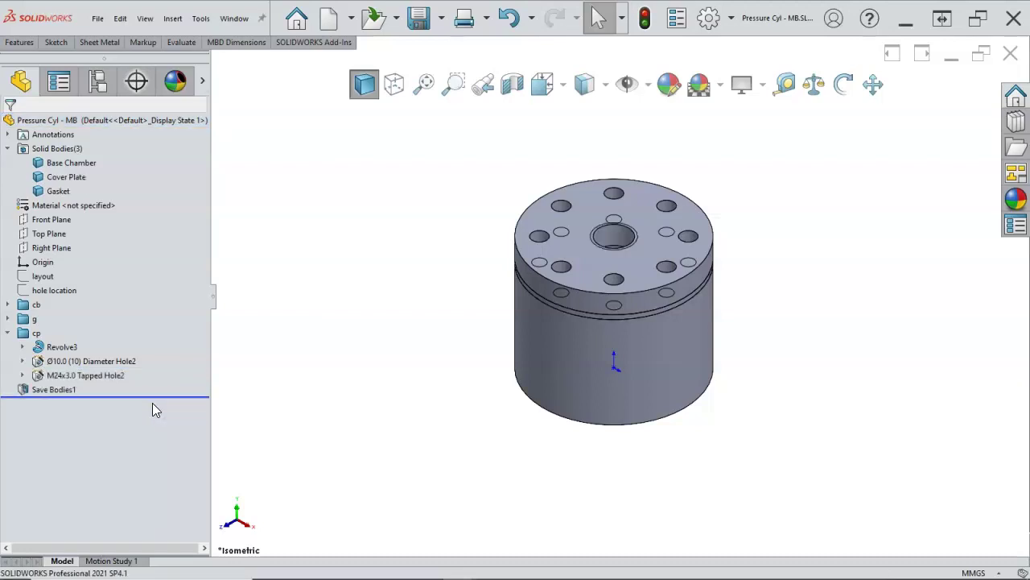
drag(131, 395, 67, 391)
Step: Switch to the Pressure Cylinder assembly document and rebuild it with the changed models
click(233, 19)
click(286, 205)
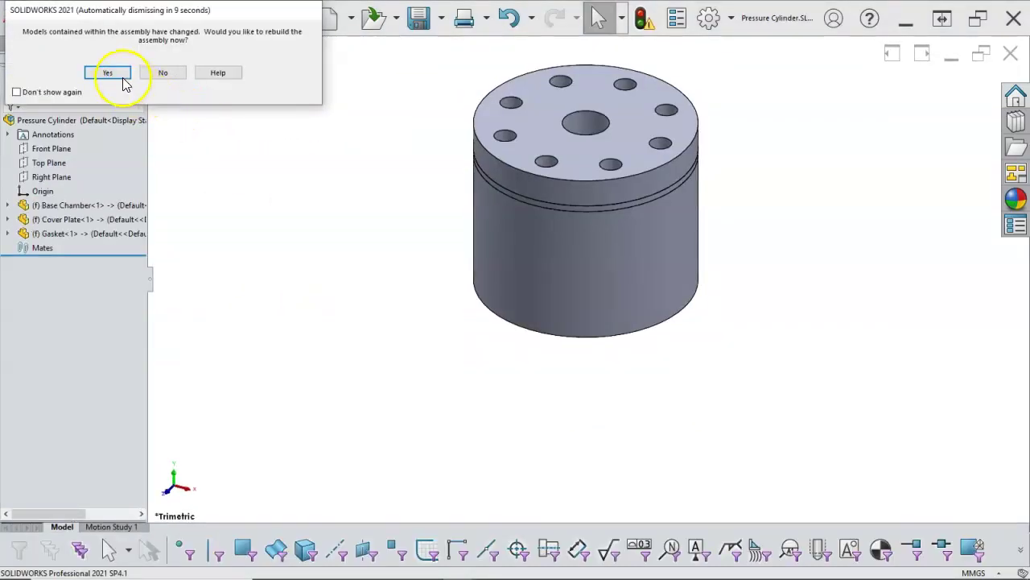
click(122, 77)
scroll(501, 222, up, 2)
scroll(615, 193, down, 2)
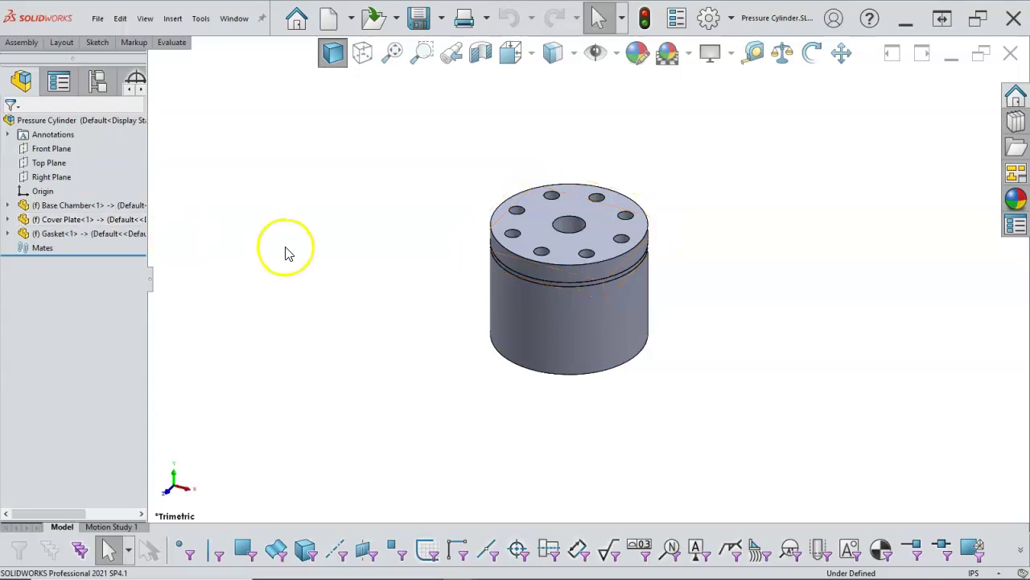
scroll(541, 279, down, 1)
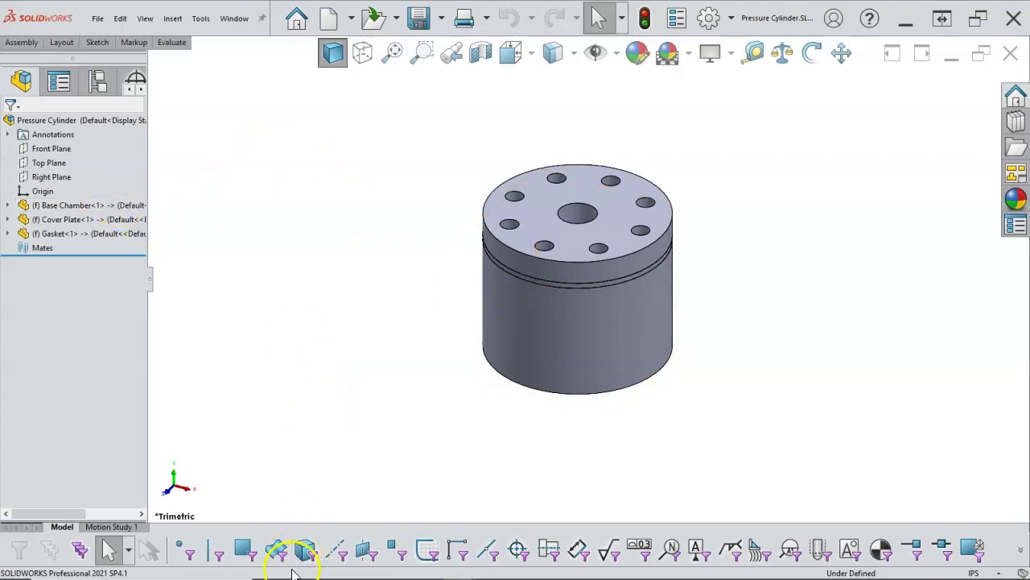
Step: Switch to File Explorer and check the saved files in 2021 Fall MPT150 > Assignment9, then return to SOLIDWORKS
mouse_move(298, 574)
click(363, 571)
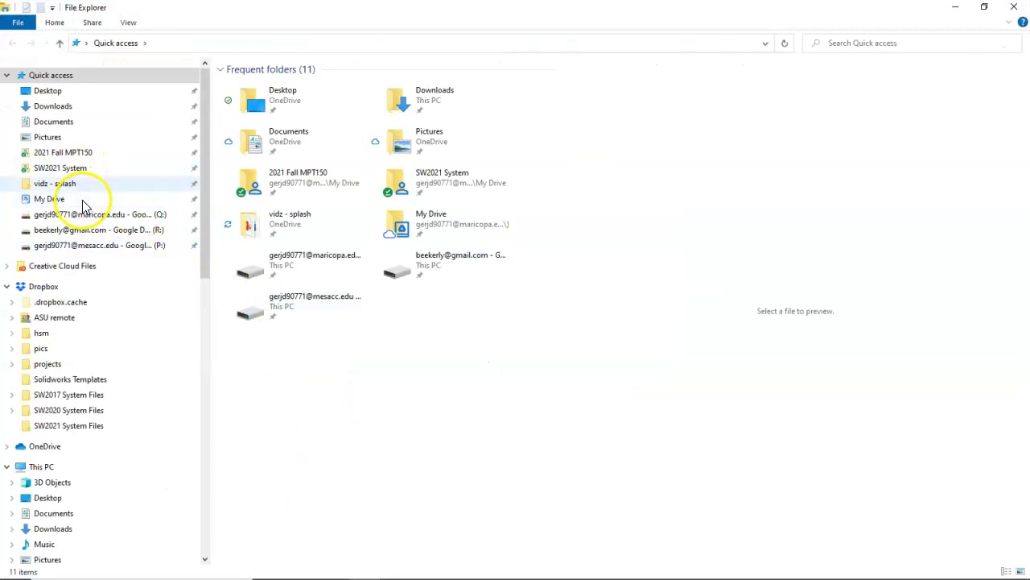
click(72, 153)
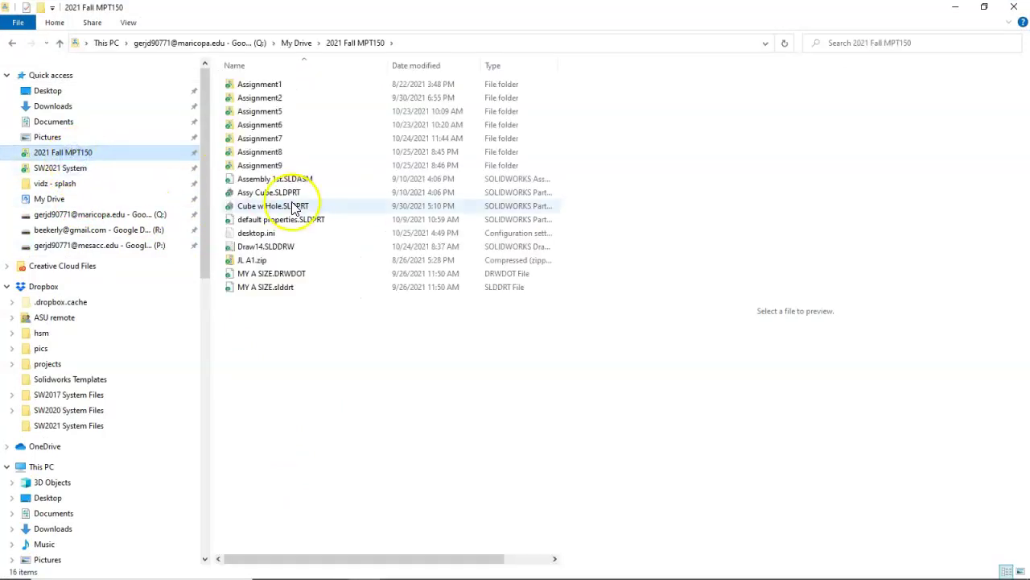
double_click(264, 167)
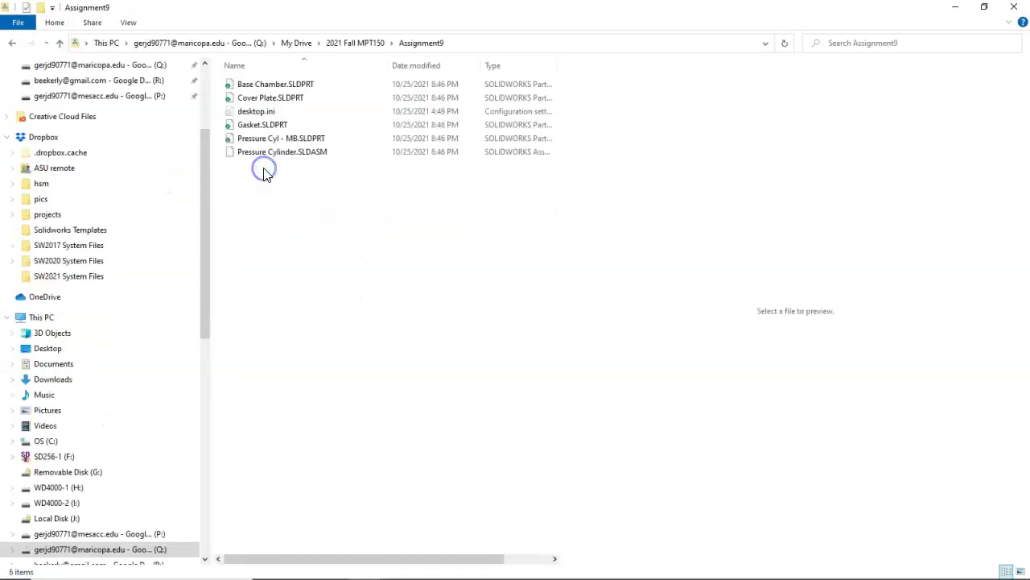
scroll(186, 185, down, 2)
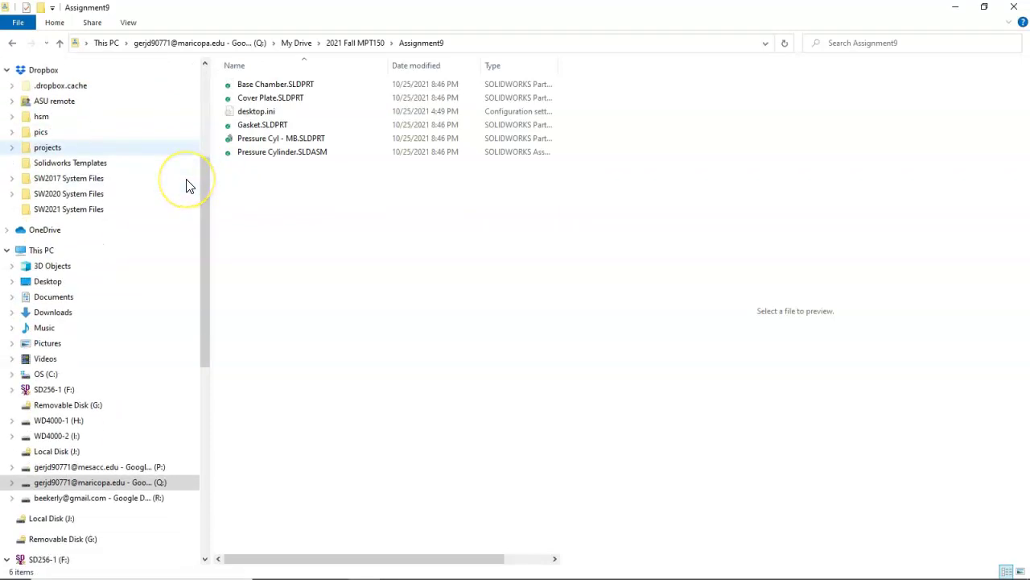
scroll(186, 185, up, 1)
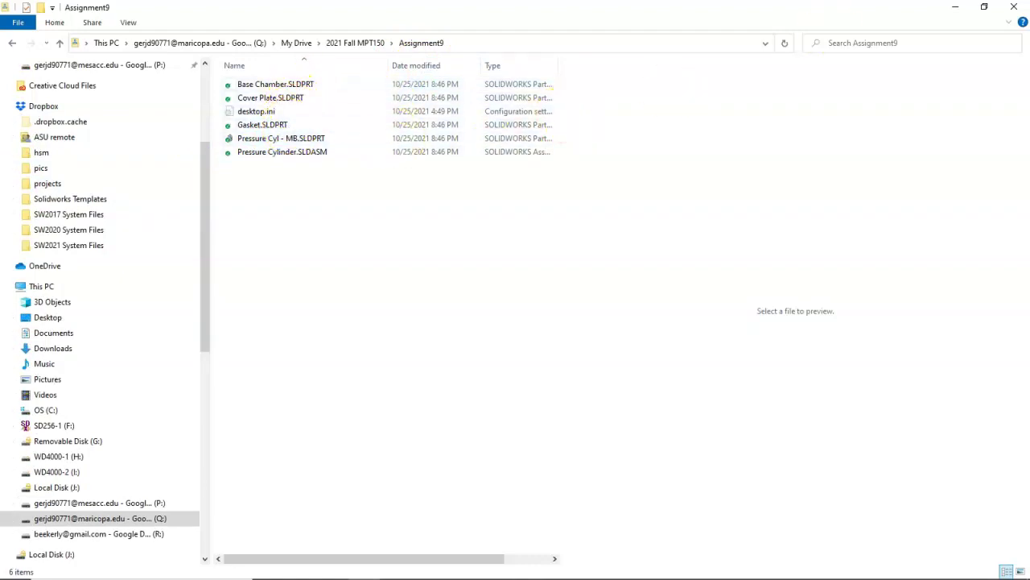
click(954, 8)
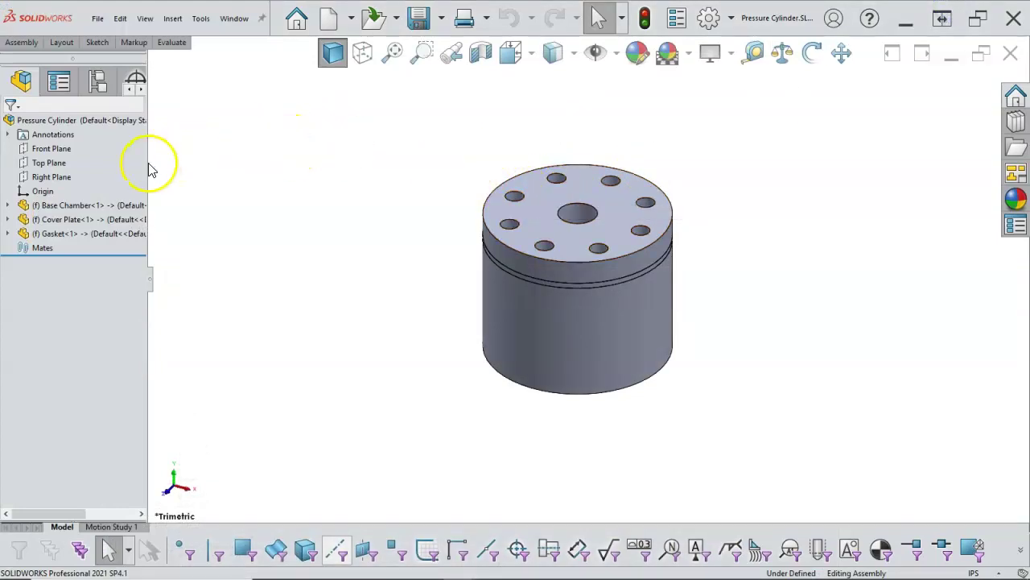
Step: Widen the assembly's feature tree and switch back to the Pressure Cyl - MB part document
drag(150, 167, 207, 168)
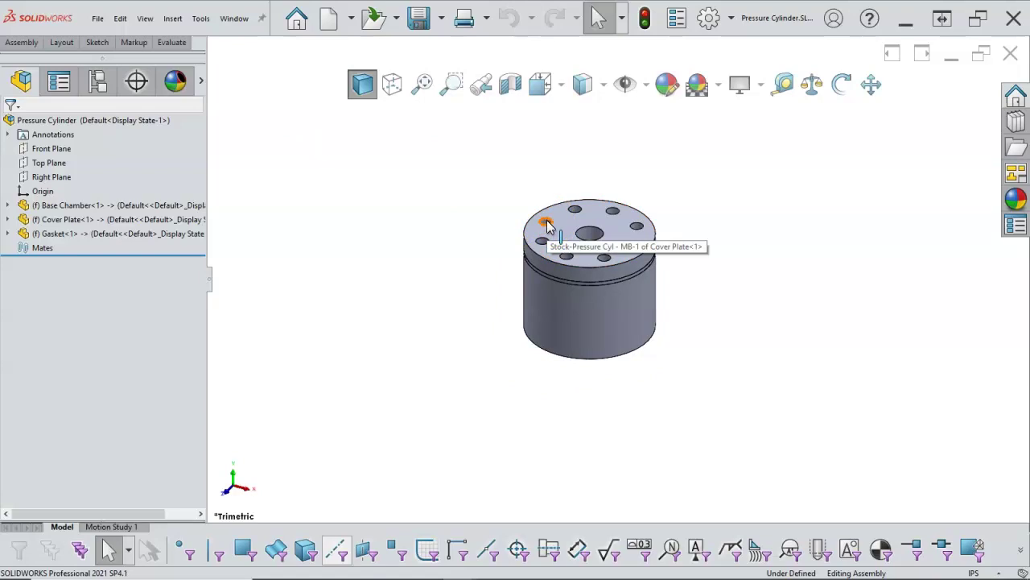
scroll(594, 216, down, 3)
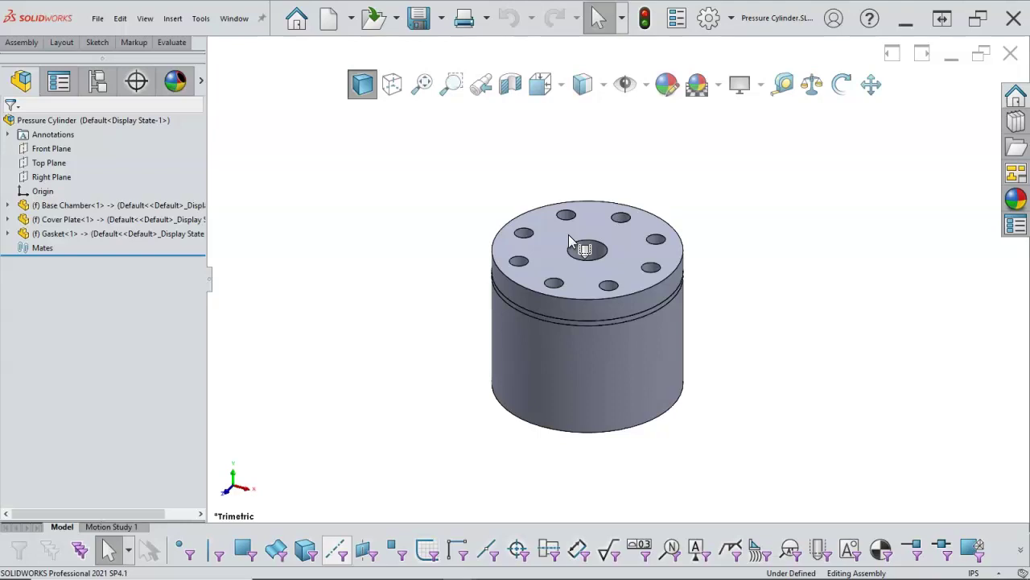
click(234, 19)
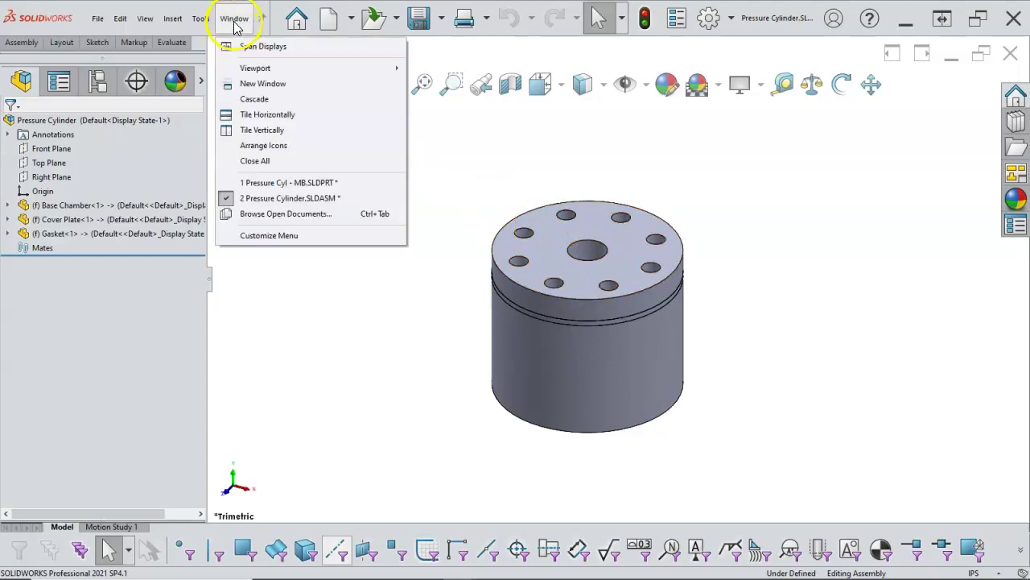
click(305, 186)
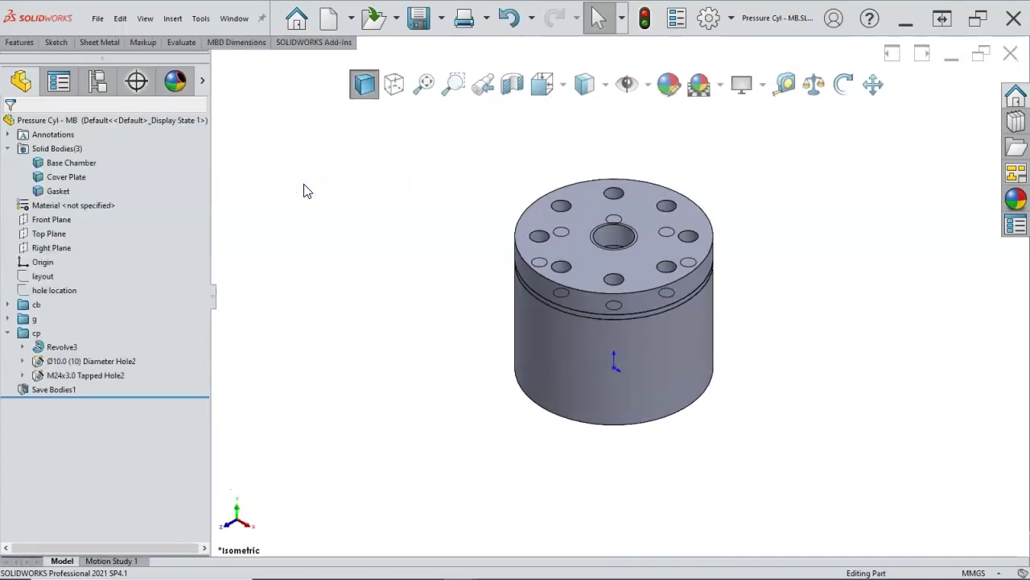
Step: Collapse the cp folder in the multibody part's feature tree
click(7, 333)
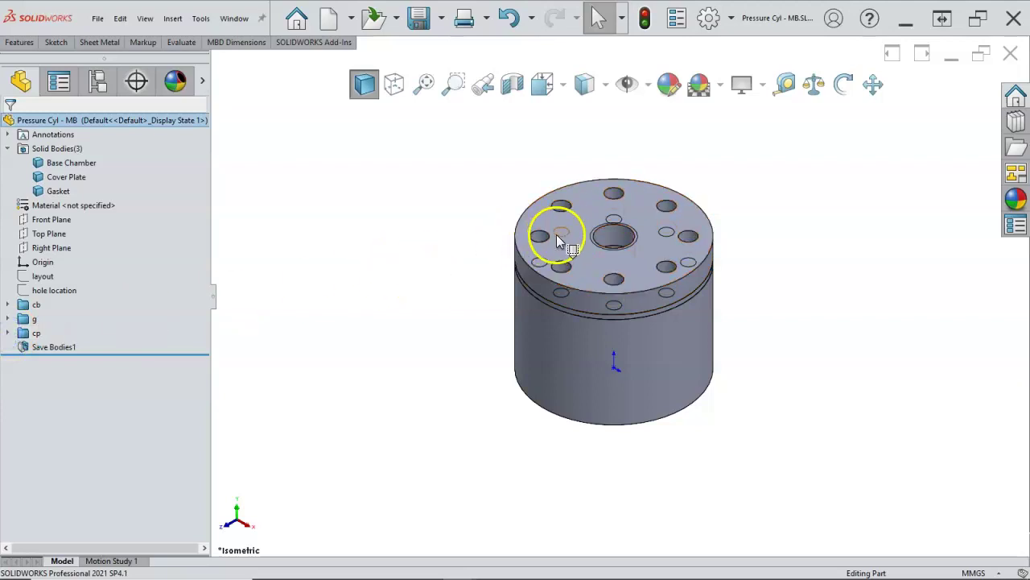
click(48, 45)
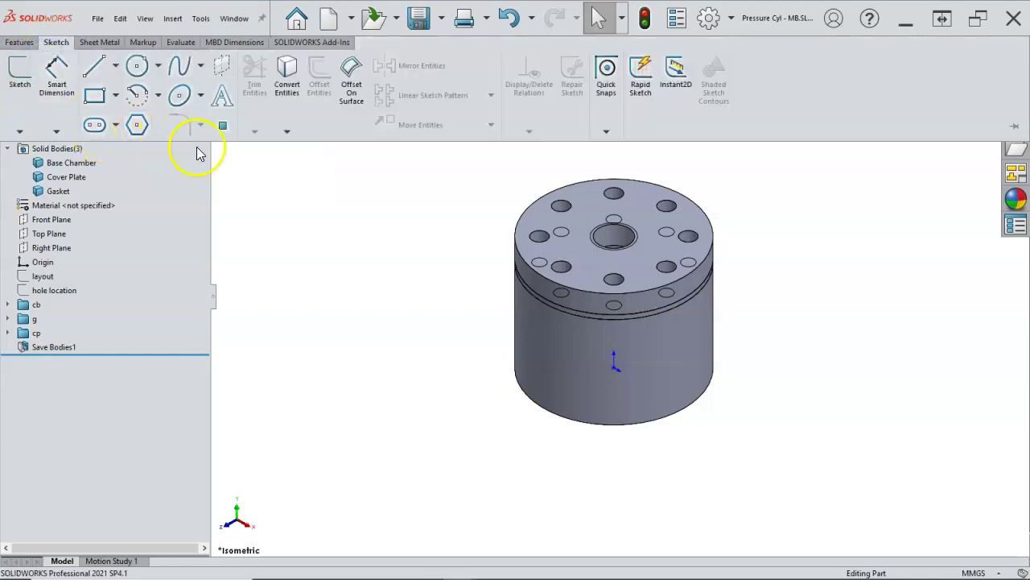
click(307, 184)
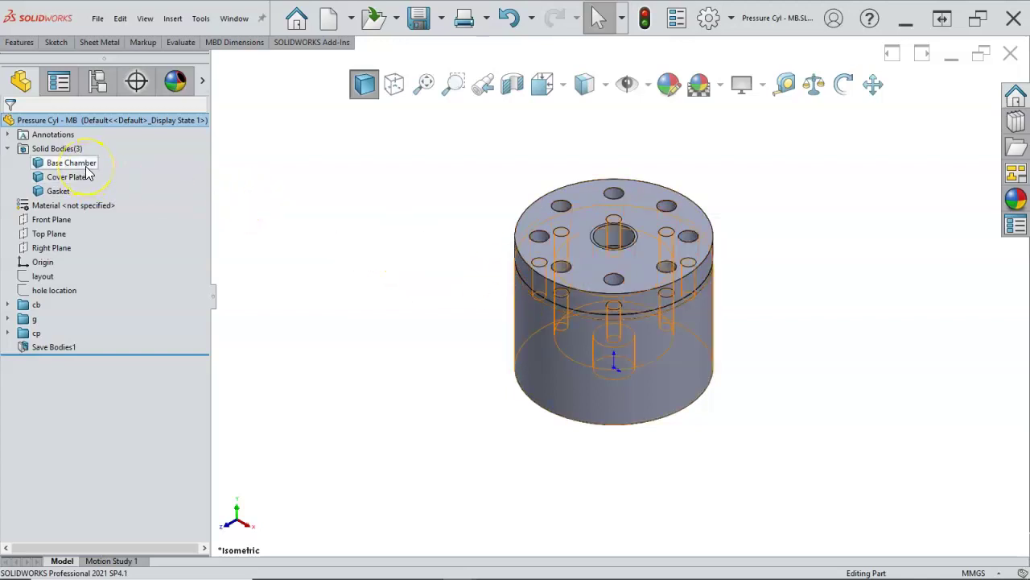
click(139, 199)
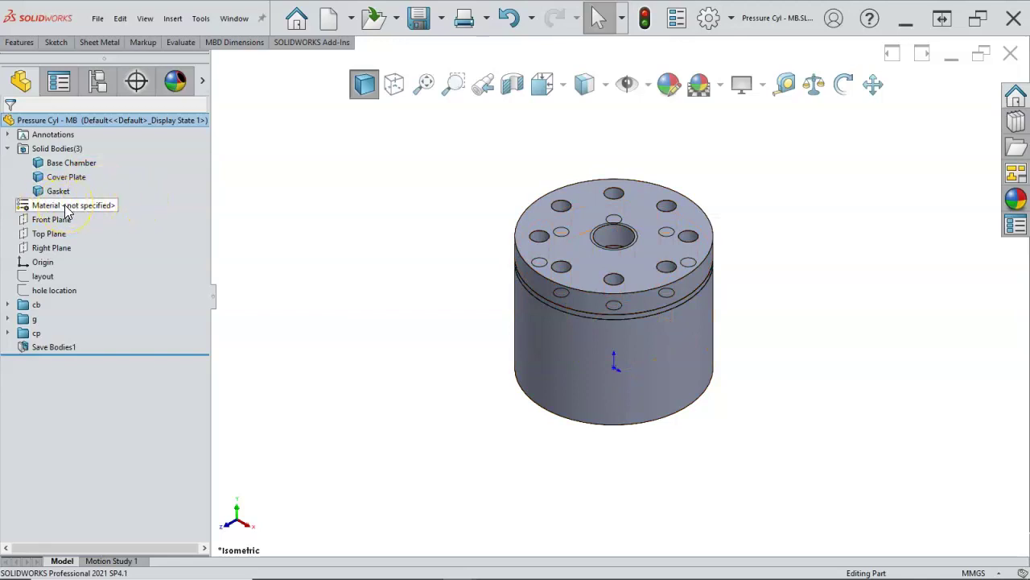
Step: Assign Plain Carbon Steel to the Base Chamber and Cover Plate bodies of the multibody part
right_click(71, 164)
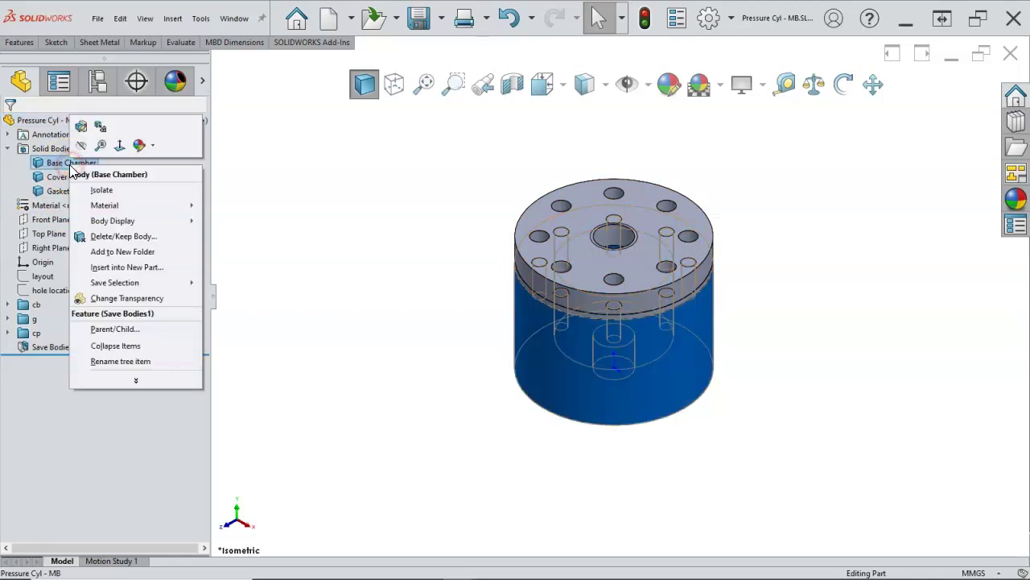
click(127, 206)
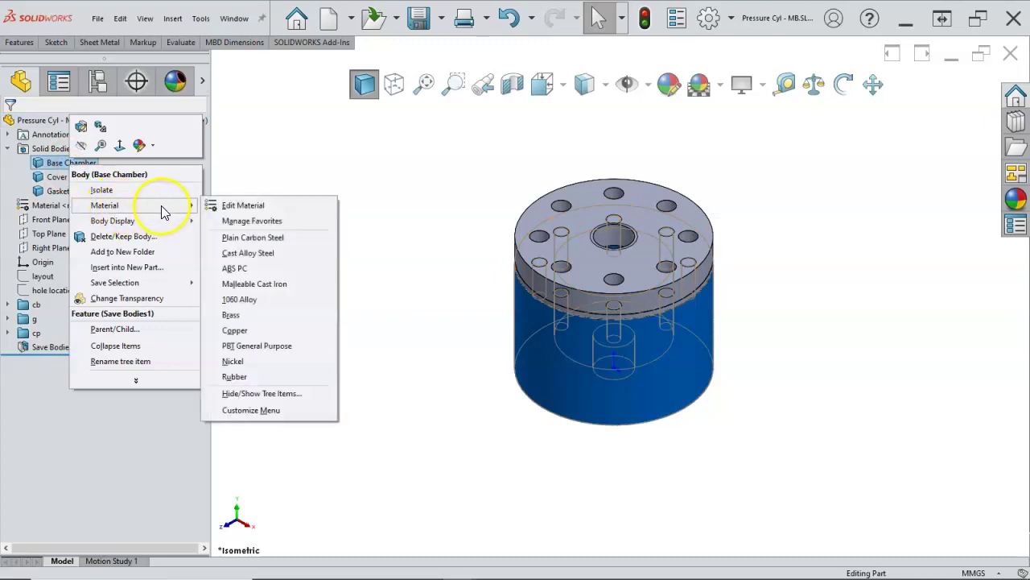
click(252, 236)
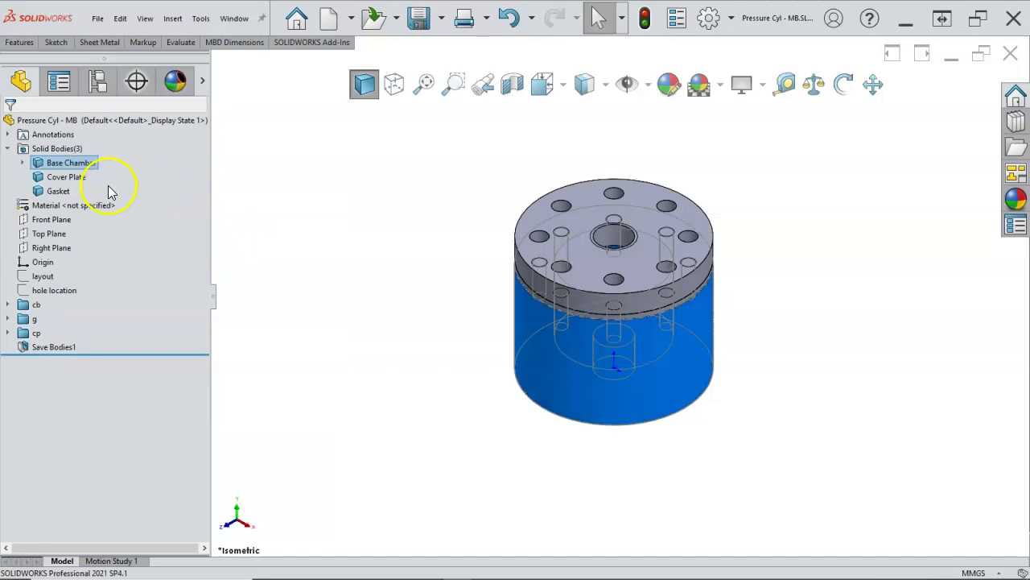
right_click(75, 177)
click(118, 218)
click(247, 248)
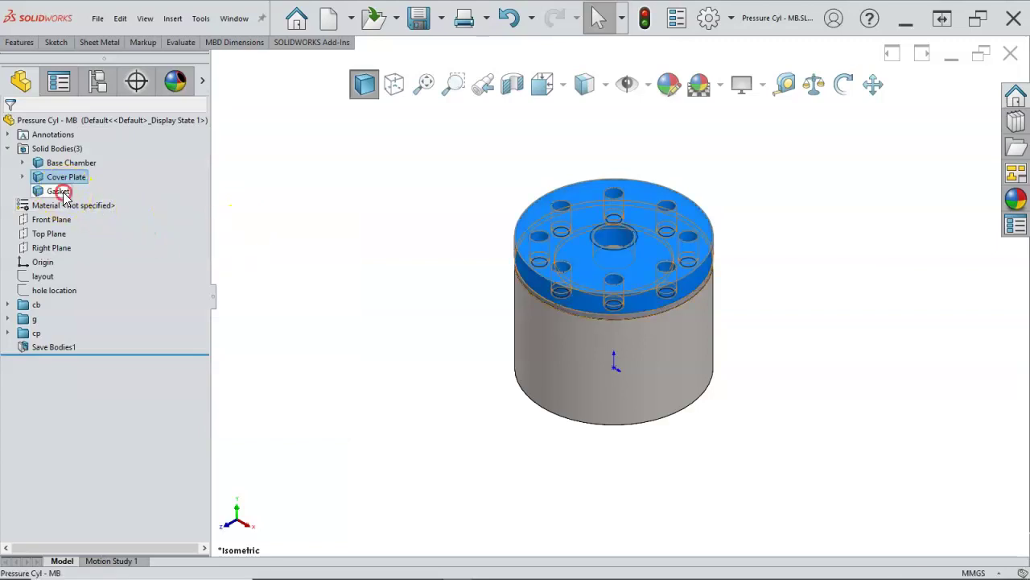
Step: Apply Neoprene from the Plastic category of Custom Materials to the Gasket body
right_click(59, 191)
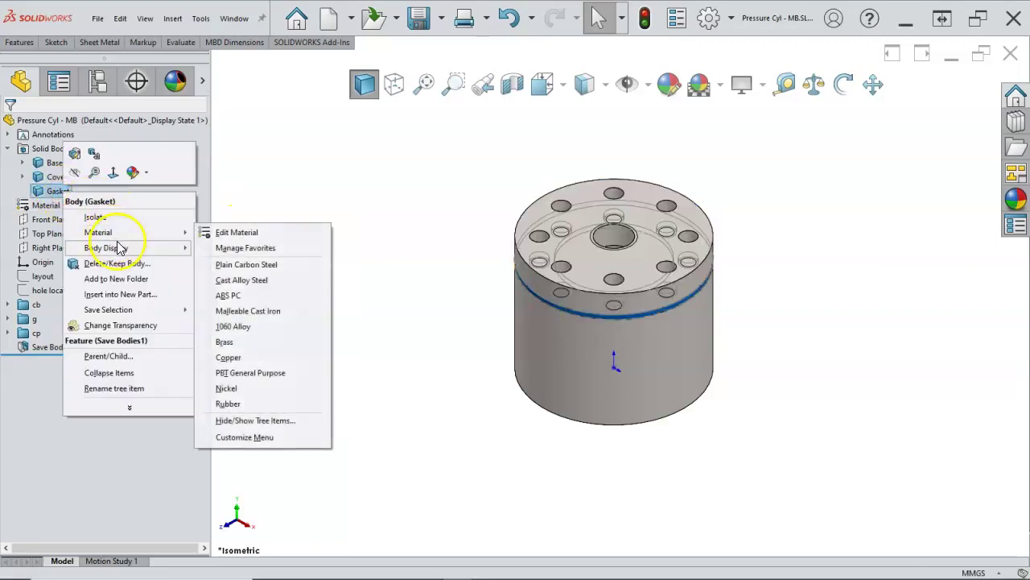
mouse_move(180, 233)
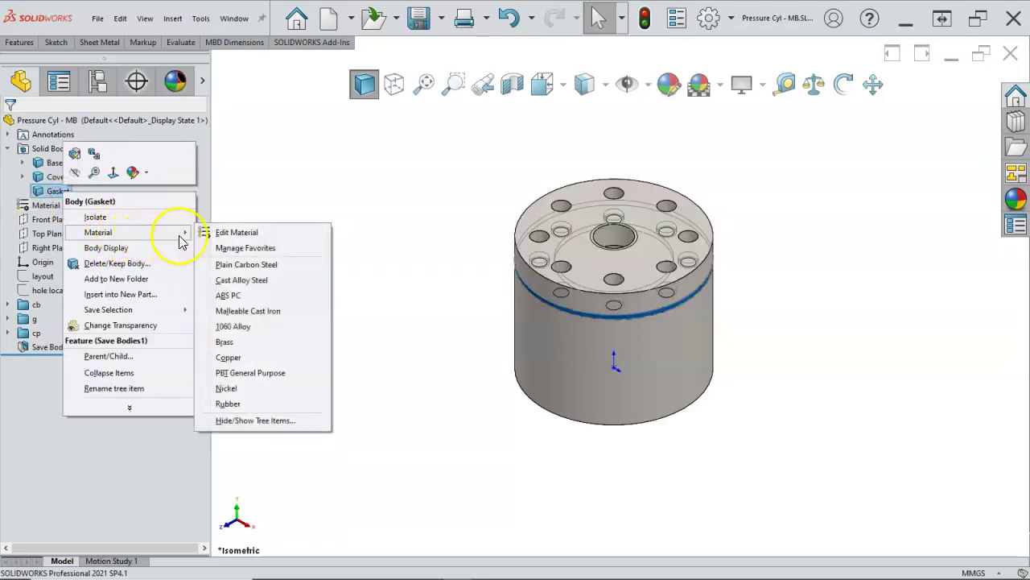
click(233, 233)
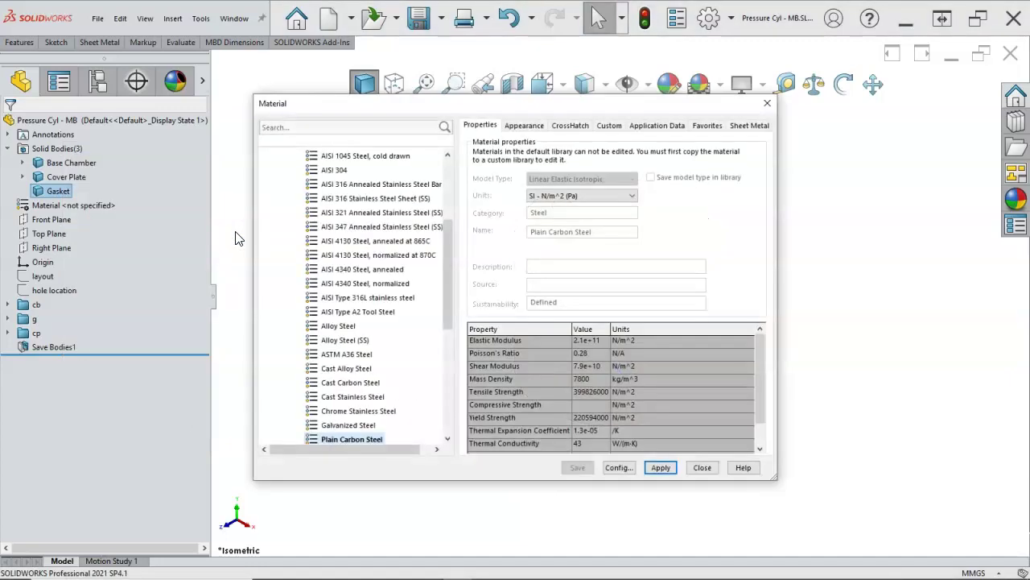
drag(445, 290, 448, 427)
click(267, 425)
click(316, 426)
click(282, 425)
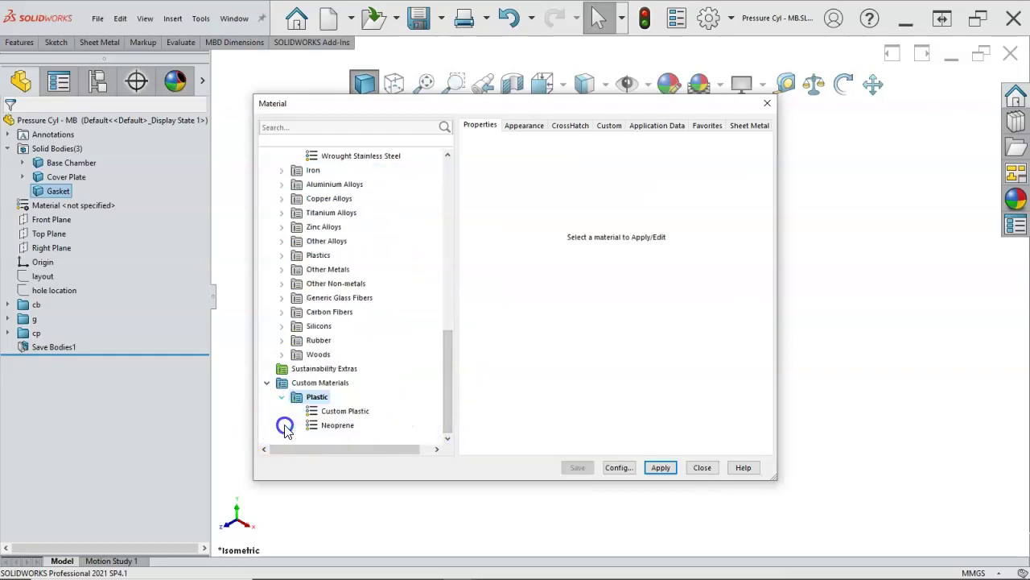
click(330, 426)
click(660, 466)
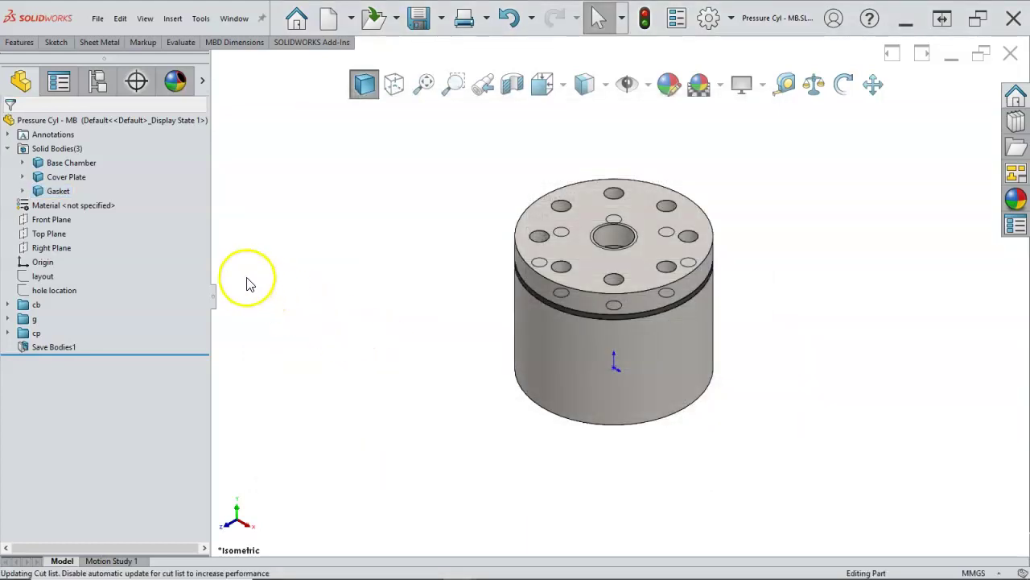
Step: Switch to the Pressure Cylinder assembly and rebuild it with the updated body materials
mouse_move(336, 269)
middle_down()
mouse_move(337, 242)
mouse_move(338, 271)
middle_up()
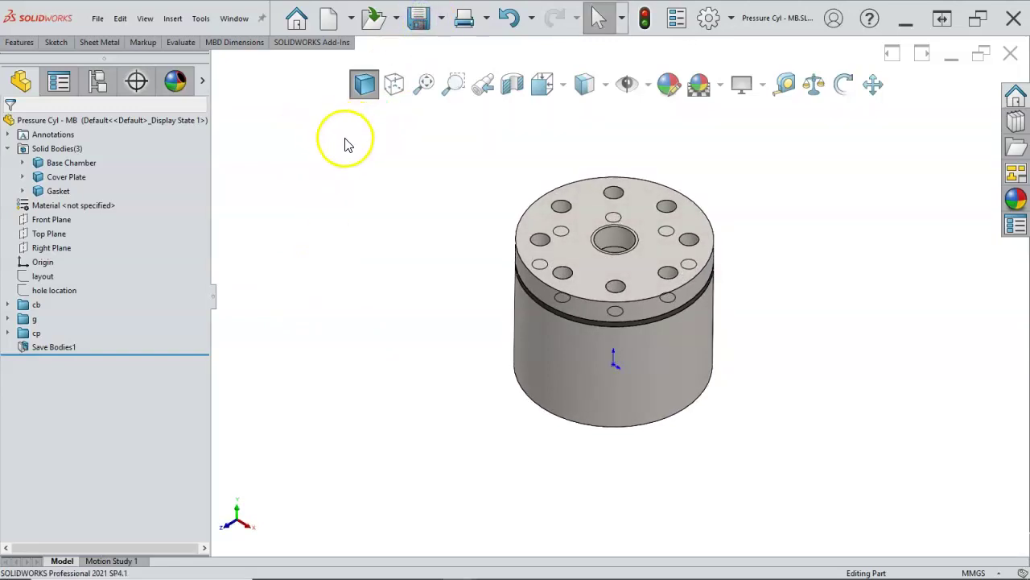
click(234, 20)
click(274, 199)
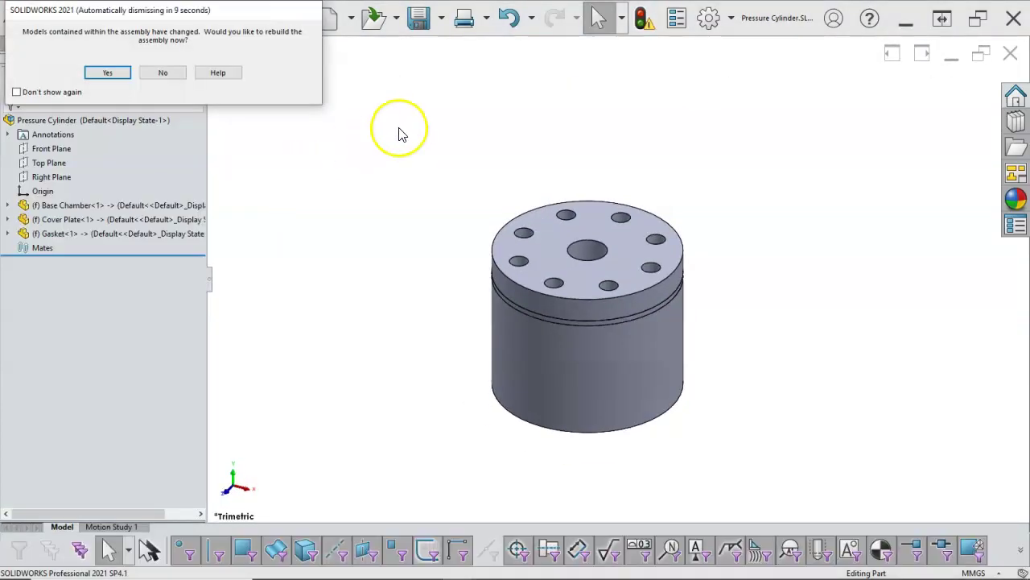
click(111, 74)
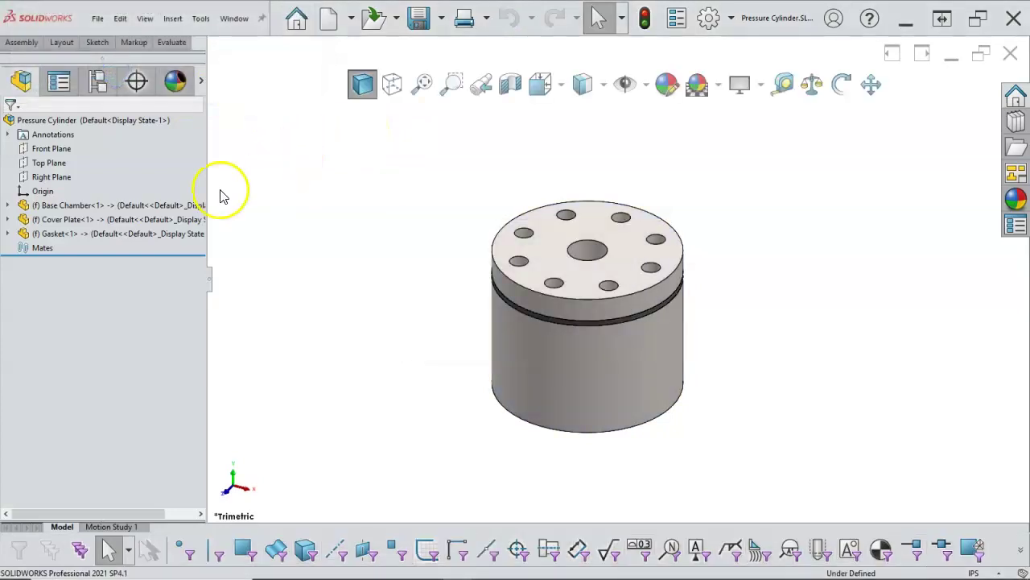
Step: Expand the Base Chamber component to check its material and its Stock feature's external references, then collapse it
click(8, 206)
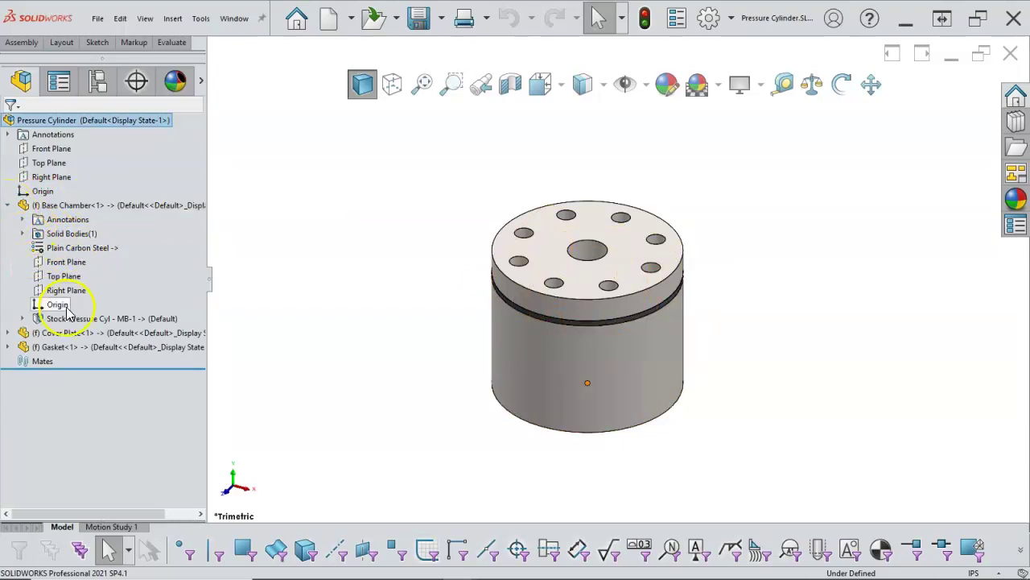
mouse_move(35, 325)
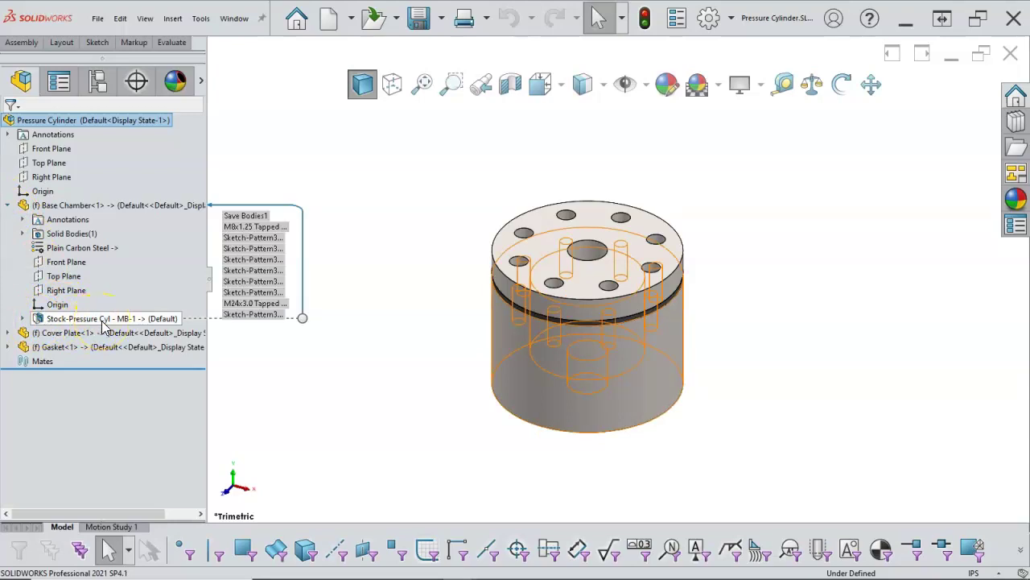
click(8, 205)
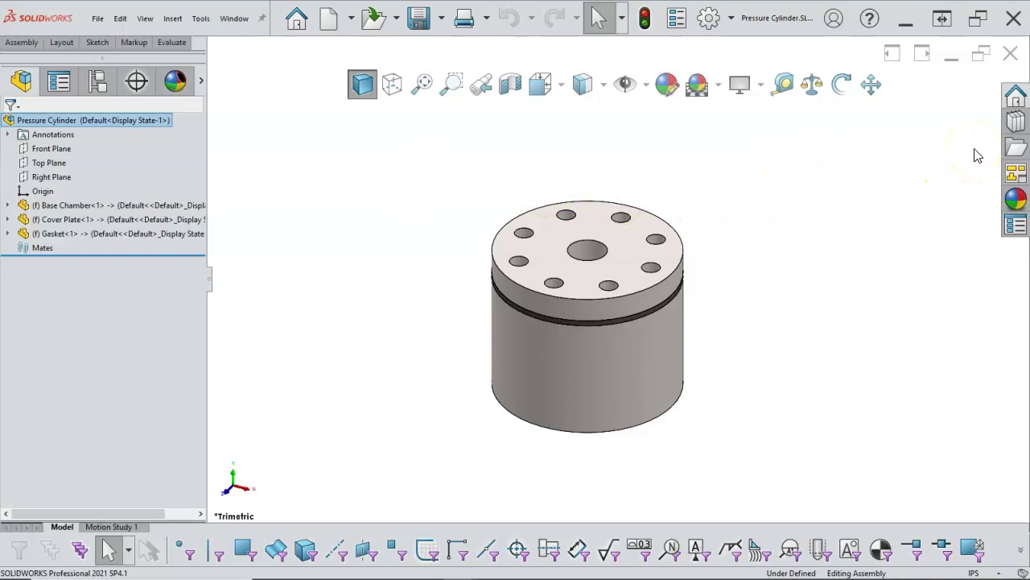
Step: Open the ANSI Metric hex head bolts and screws folder of the Toolbox in the Design Library
click(1015, 121)
click(871, 114)
click(922, 377)
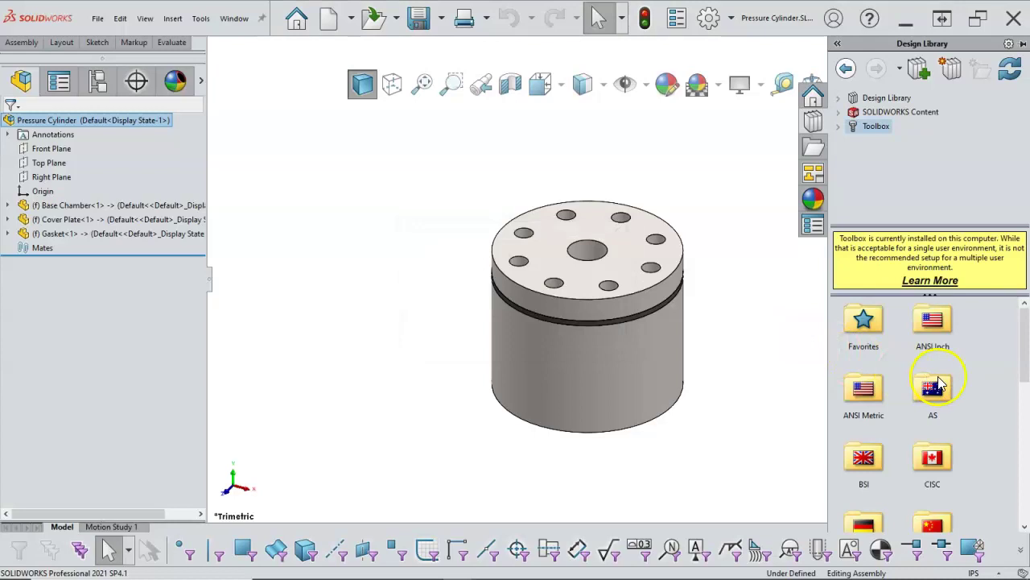
double_click(871, 389)
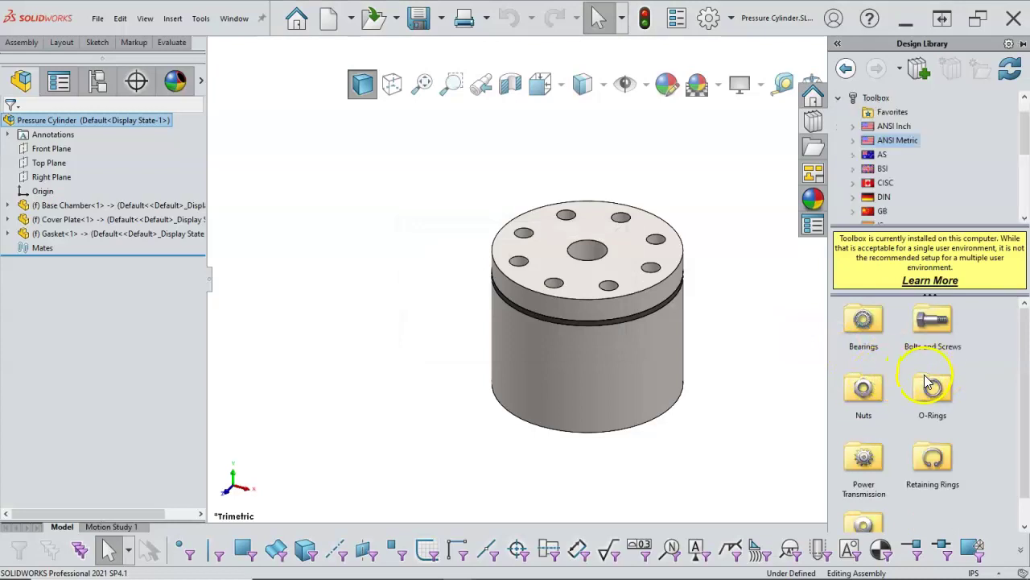
double_click(931, 330)
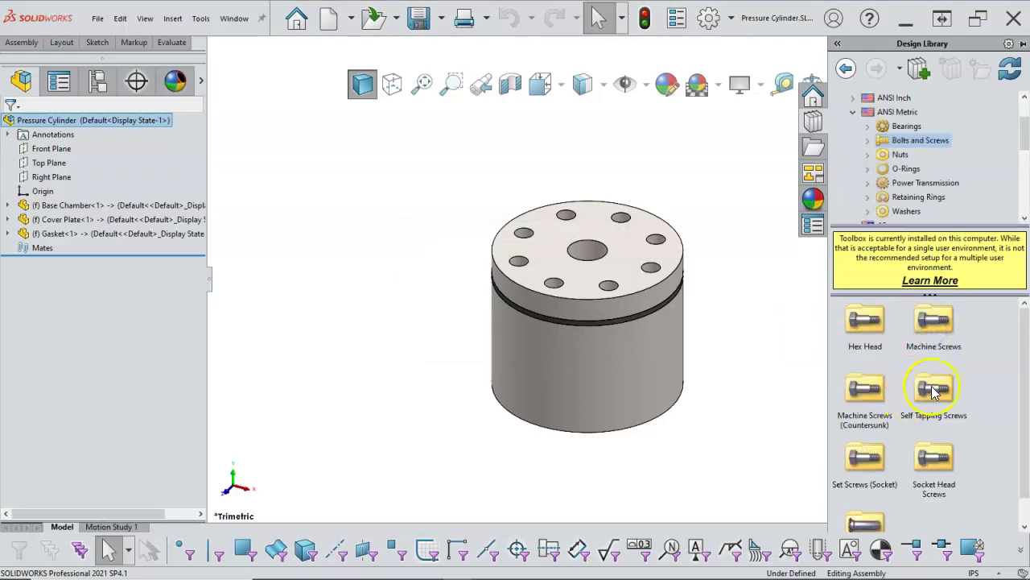
double_click(866, 336)
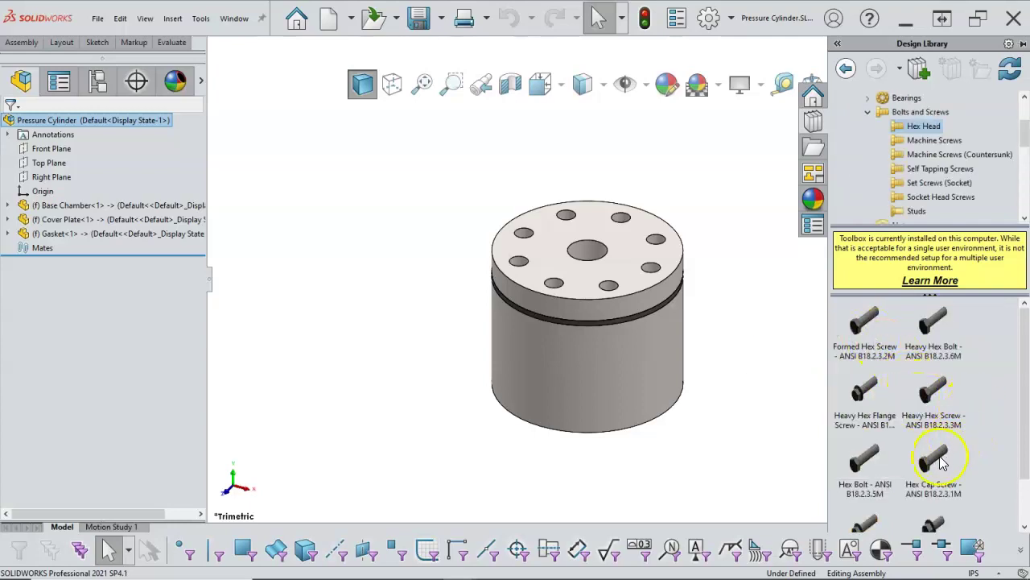
Step: Insert a Hex Cap Screw - ANSI B18.2.3.1M, size M8 and length 30, into one of the cover plate's outer holes
drag(939, 461, 657, 275)
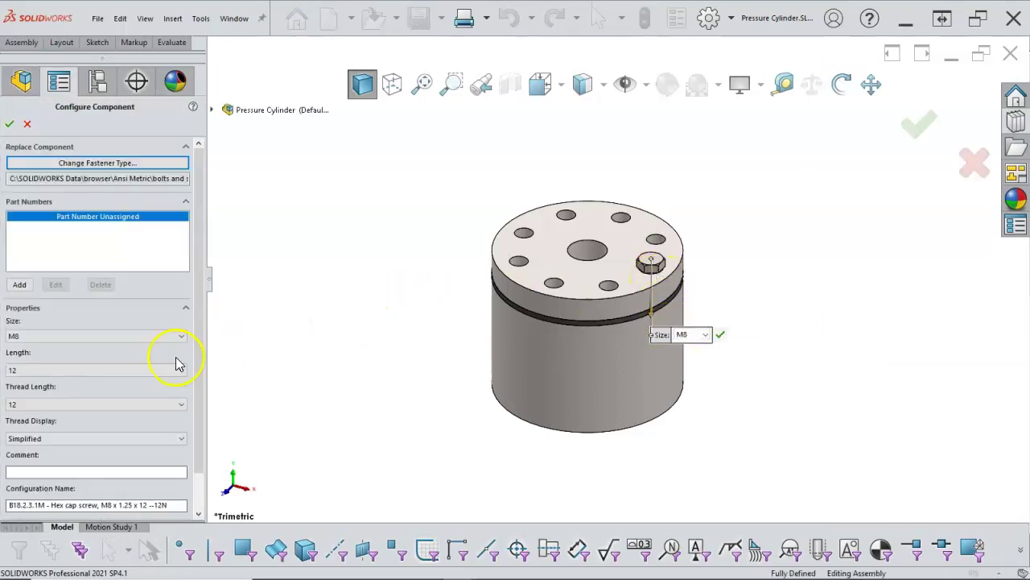
click(80, 370)
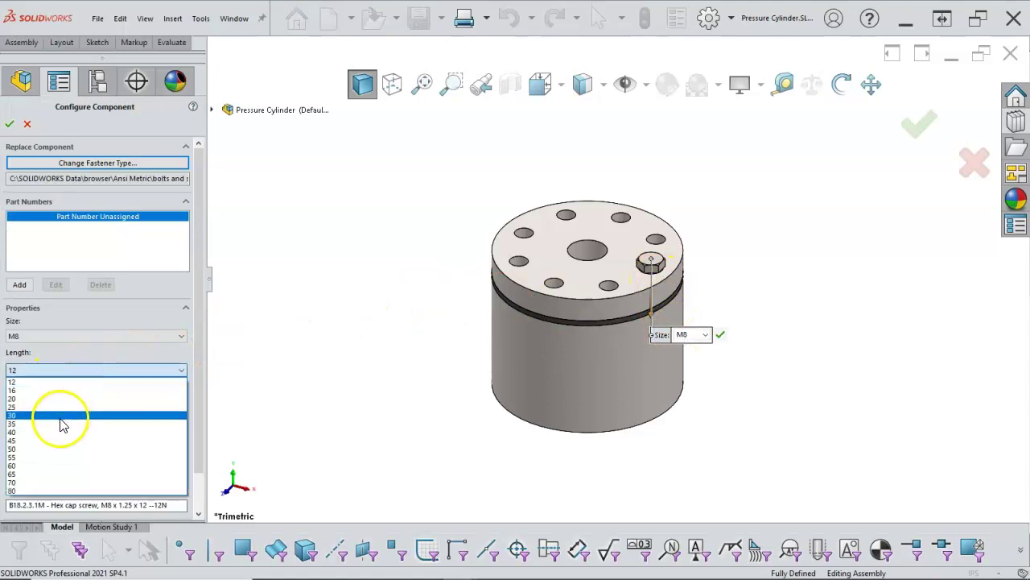
click(60, 415)
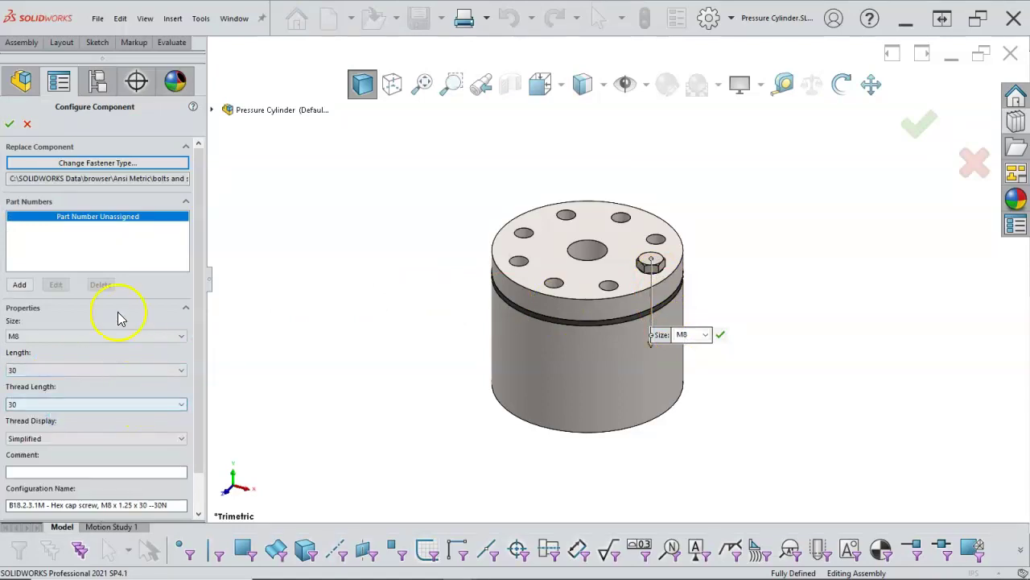
click(9, 127)
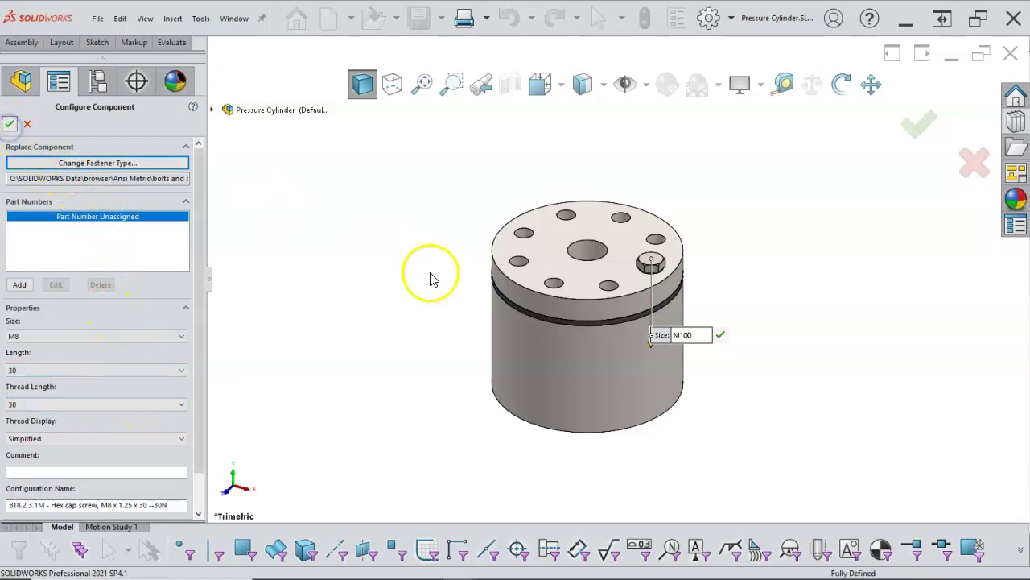
Step: Place copies of the M8 hex cap screw in the cover plate's seven remaining outer holes and finish inserting components
click(607, 284)
click(555, 280)
click(521, 266)
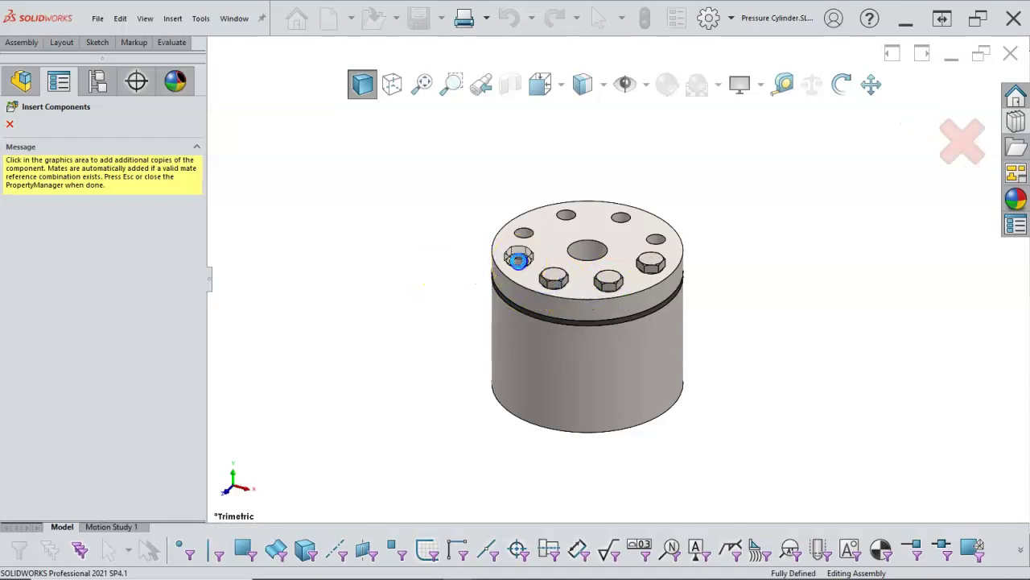
click(525, 233)
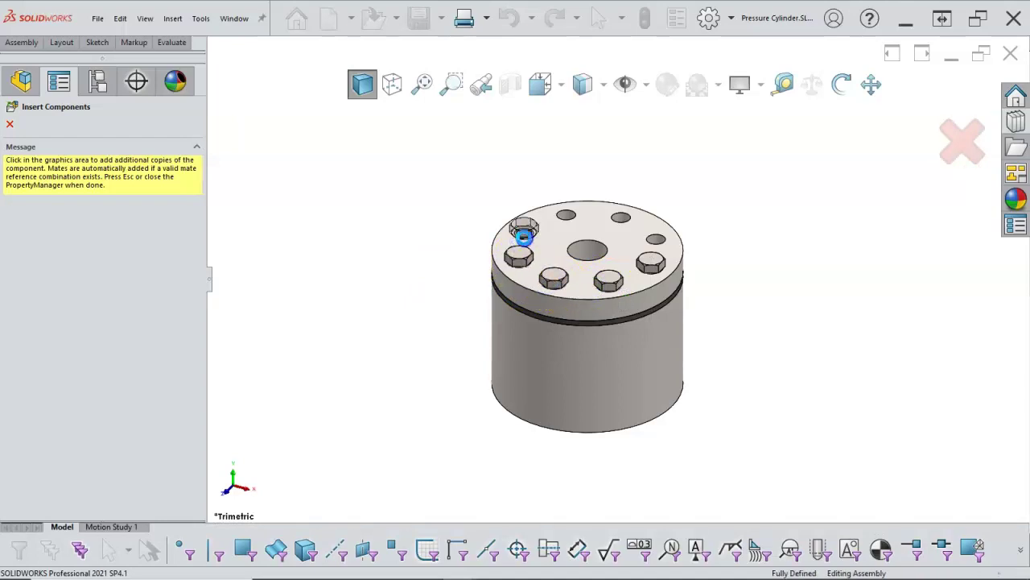
click(565, 228)
click(619, 220)
click(652, 233)
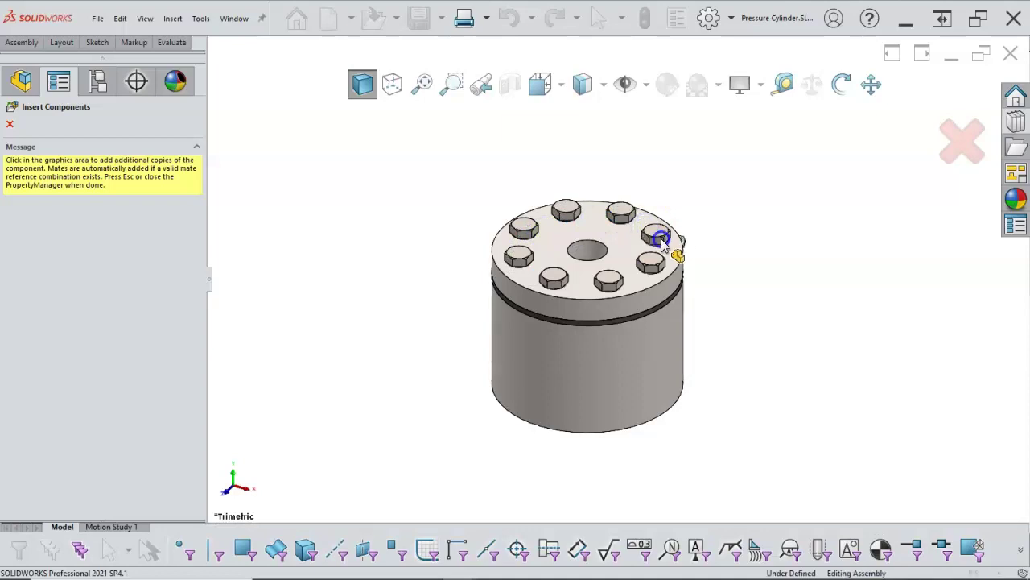
click(958, 144)
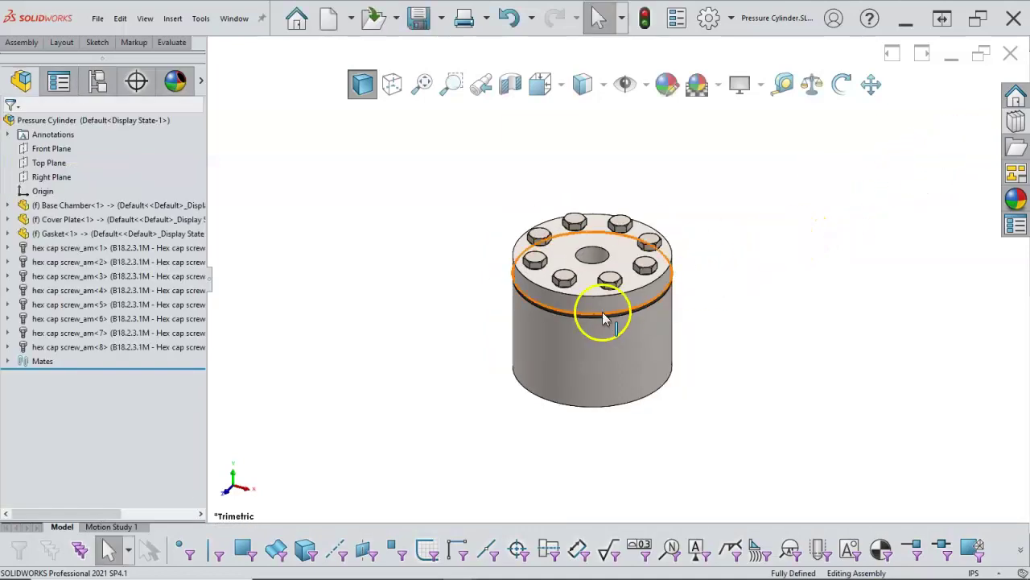
Step: Group the eight hex cap screws in a new feature tree folder named hardware
click(119, 248)
shift+click(111, 348)
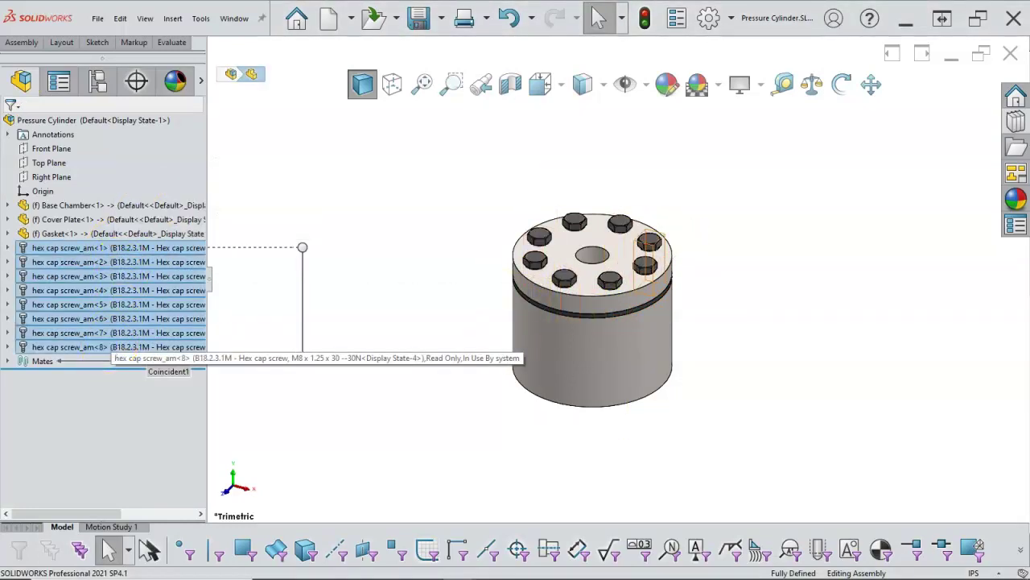
right_click(95, 345)
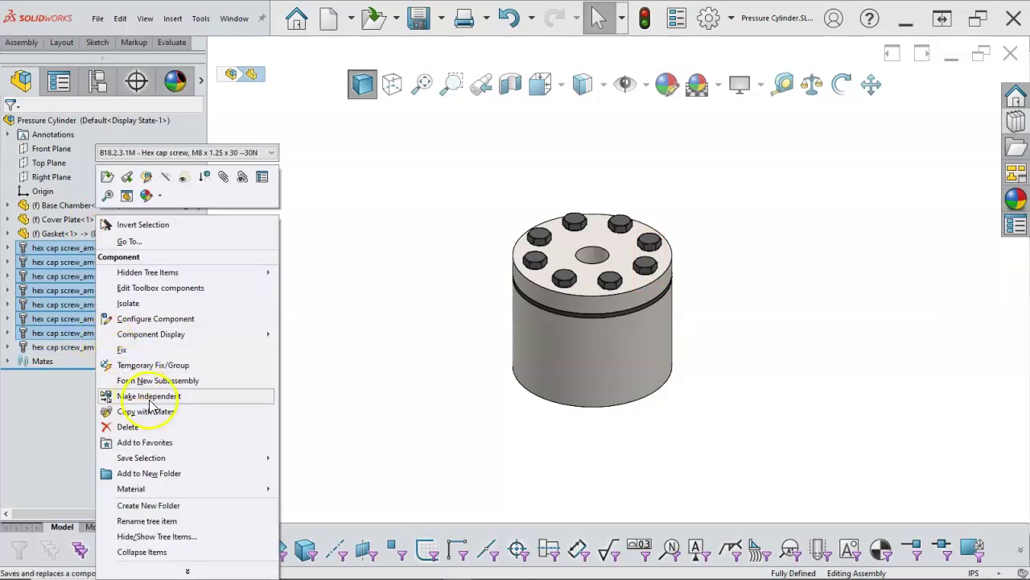
click(151, 473)
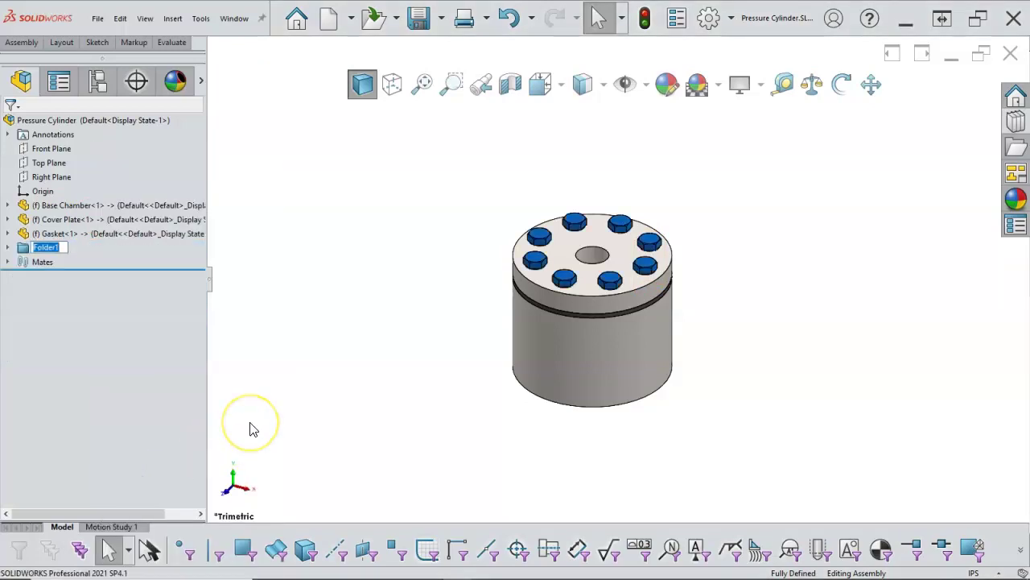
text(hardw)
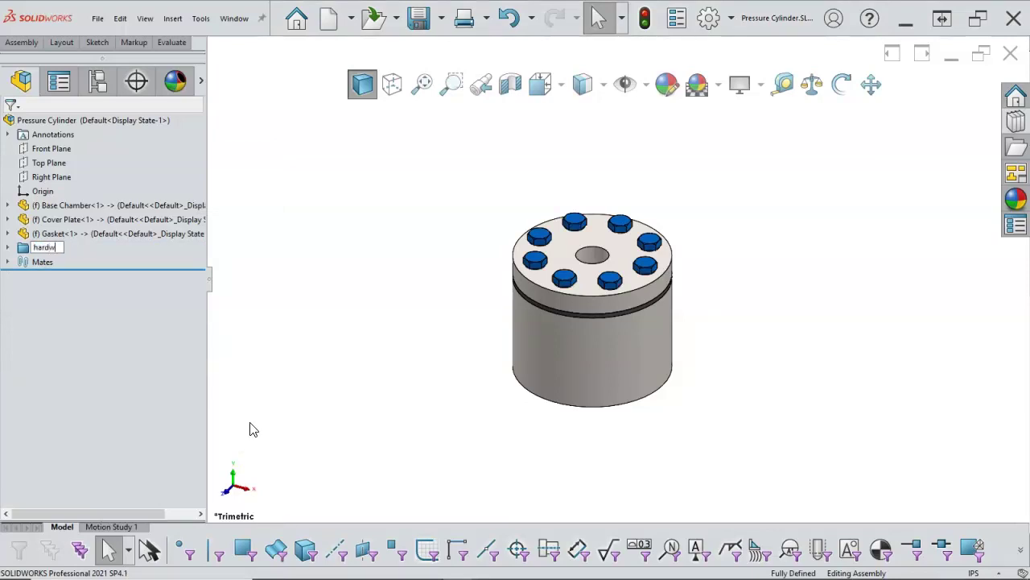
text(are)
key(Return)
click(276, 417)
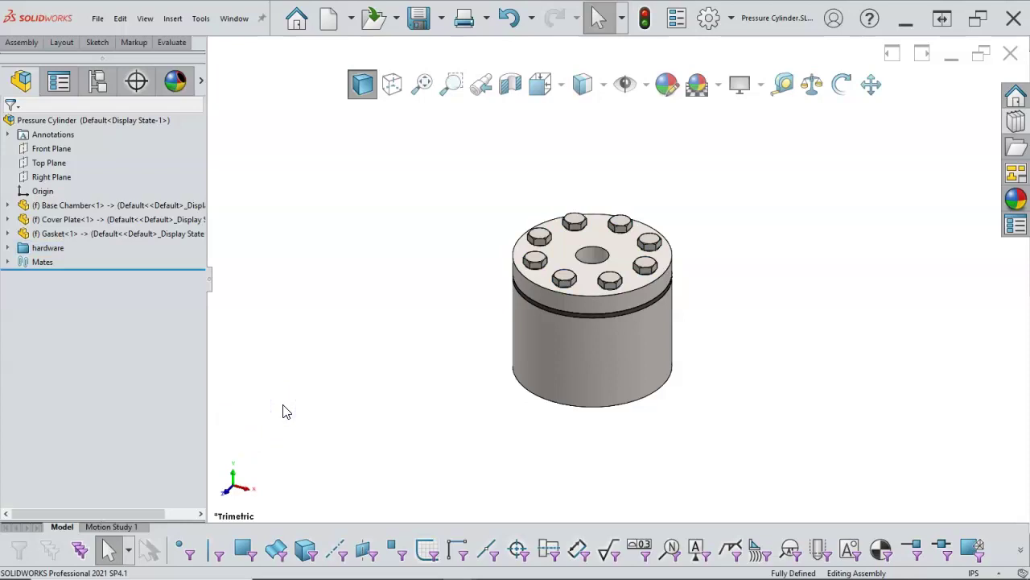
click(273, 395)
click(270, 376)
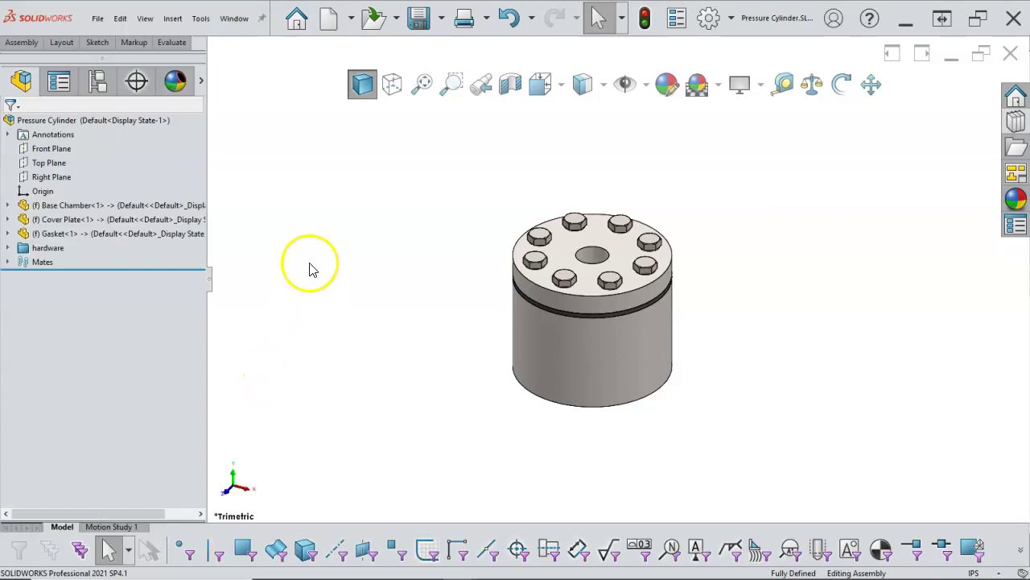
Step: Save the Pressure Cylinder assembly, rebuilding it as part of the save
click(419, 21)
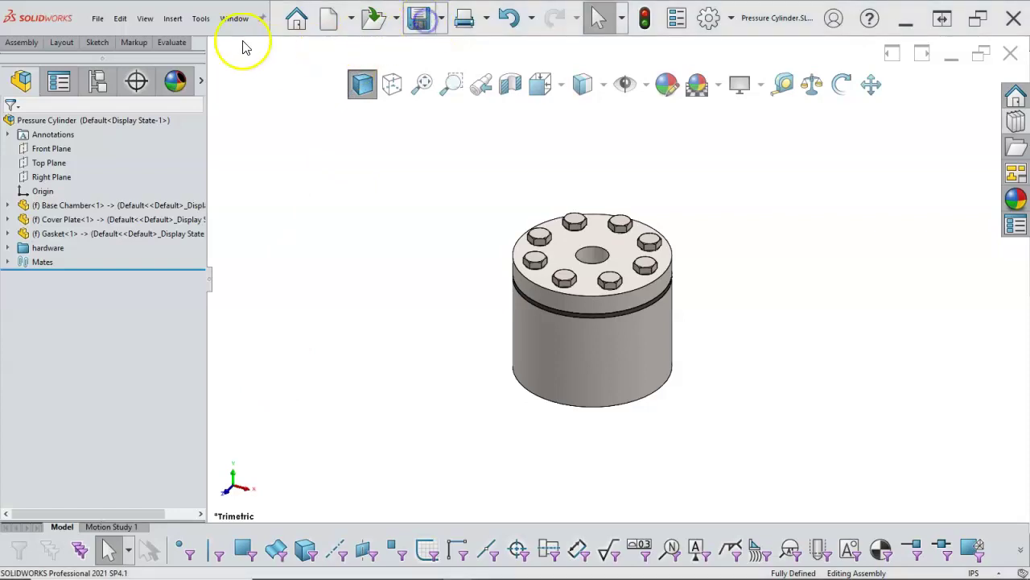
click(258, 199)
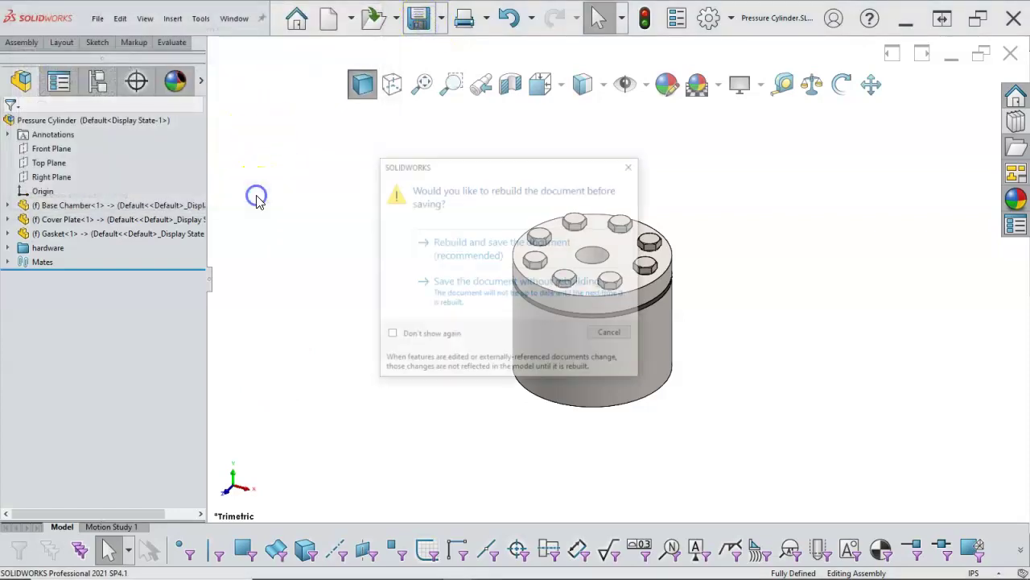
click(488, 251)
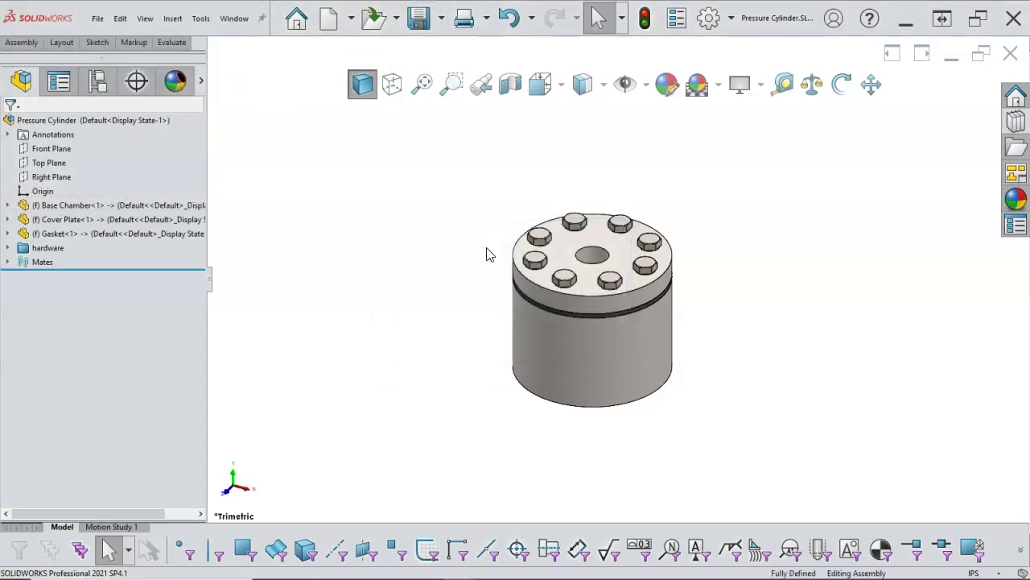
Step: Switch to the multibody part Pressure Cyl - MB and evaluate its mass properties
click(234, 18)
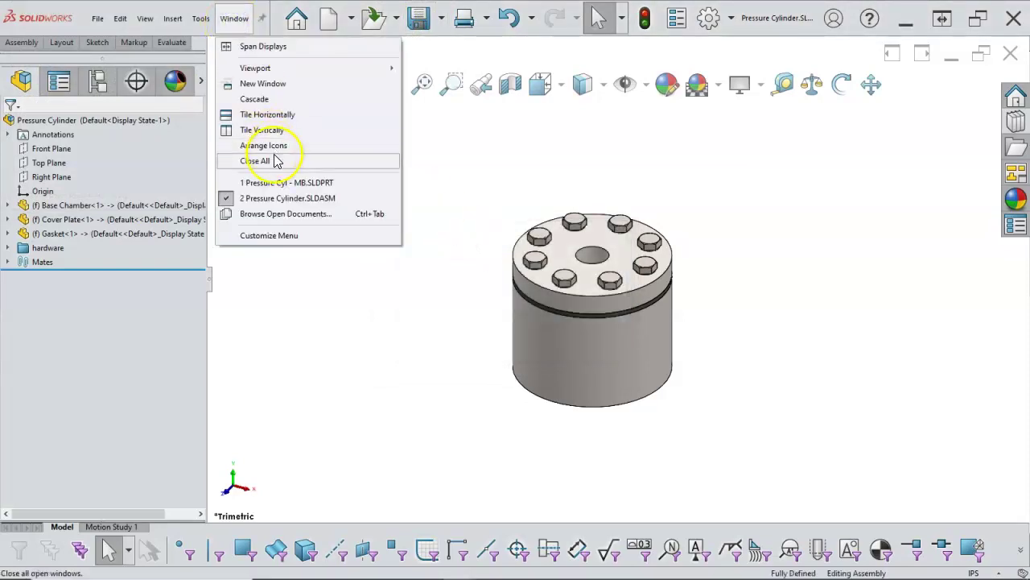
click(281, 182)
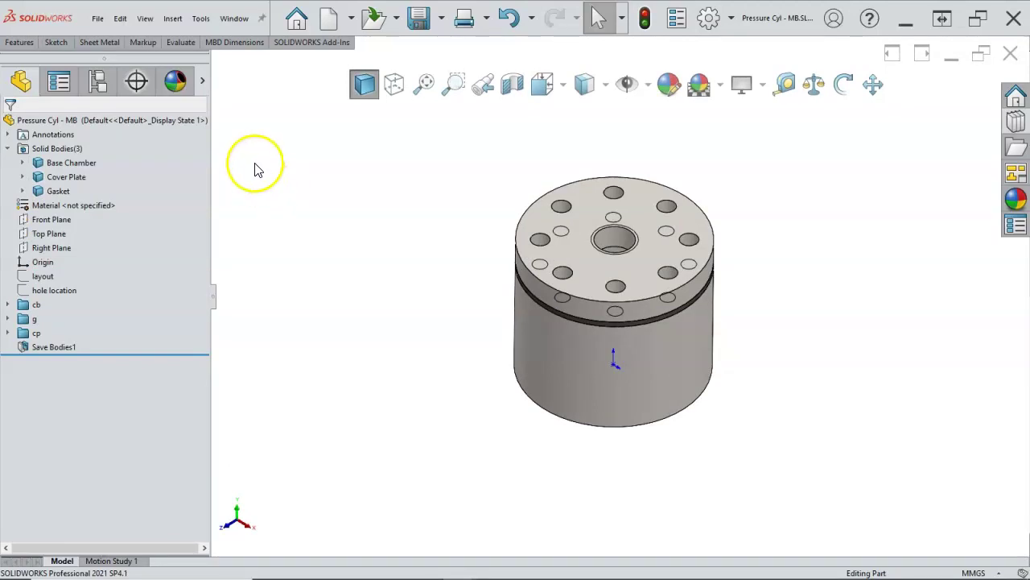
click(179, 43)
click(179, 81)
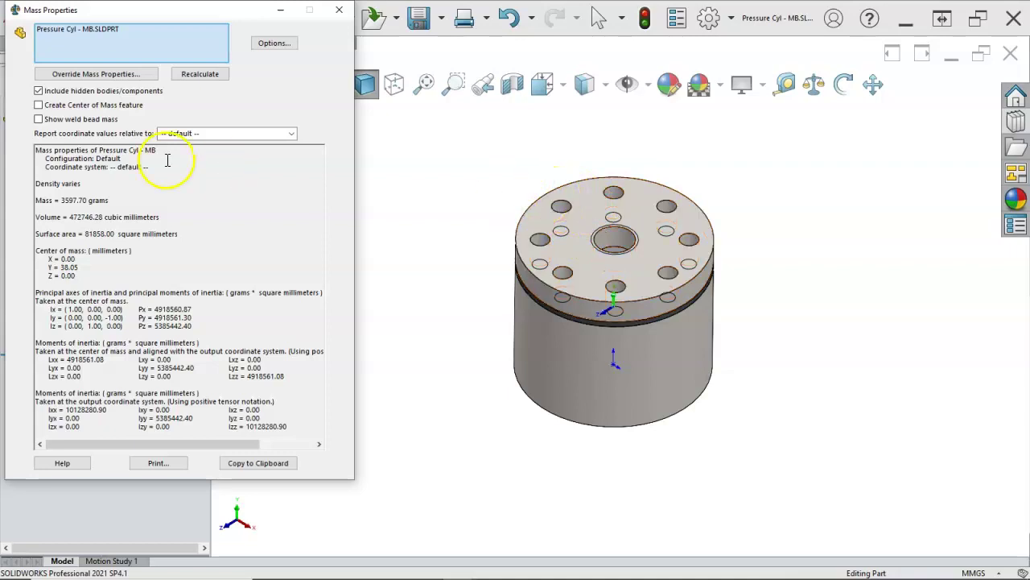
Step: Override the calculated mass of the multibody part with 4000 grams
click(93, 73)
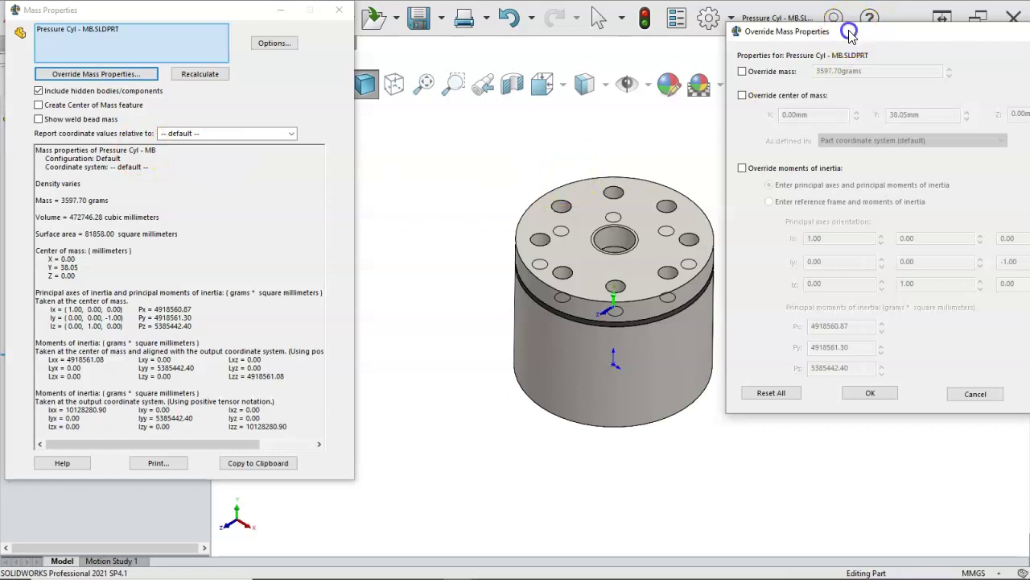
drag(845, 30, 573, 41)
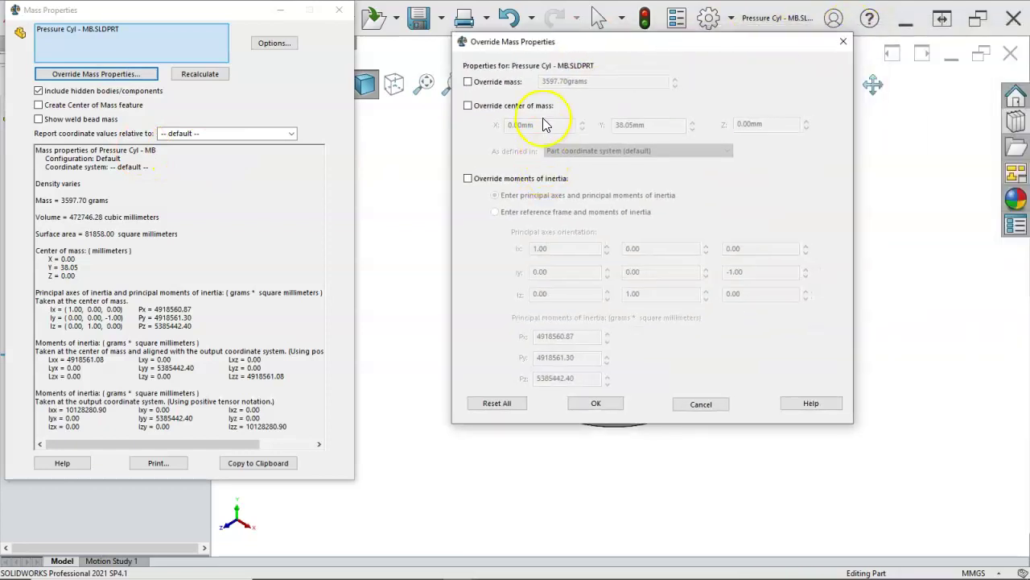
click(468, 82)
drag(620, 84, 527, 92)
text(4)
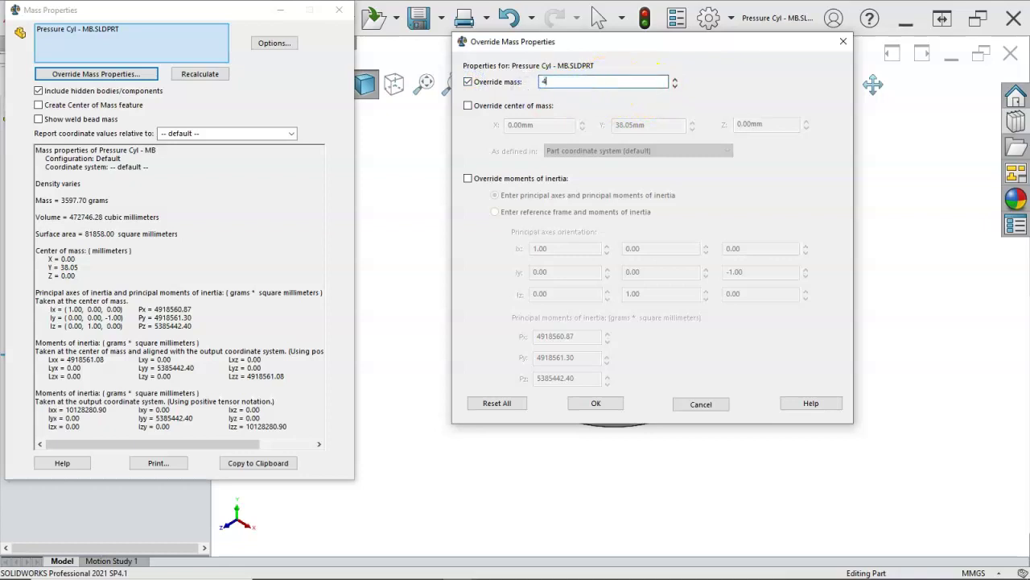
text(000)
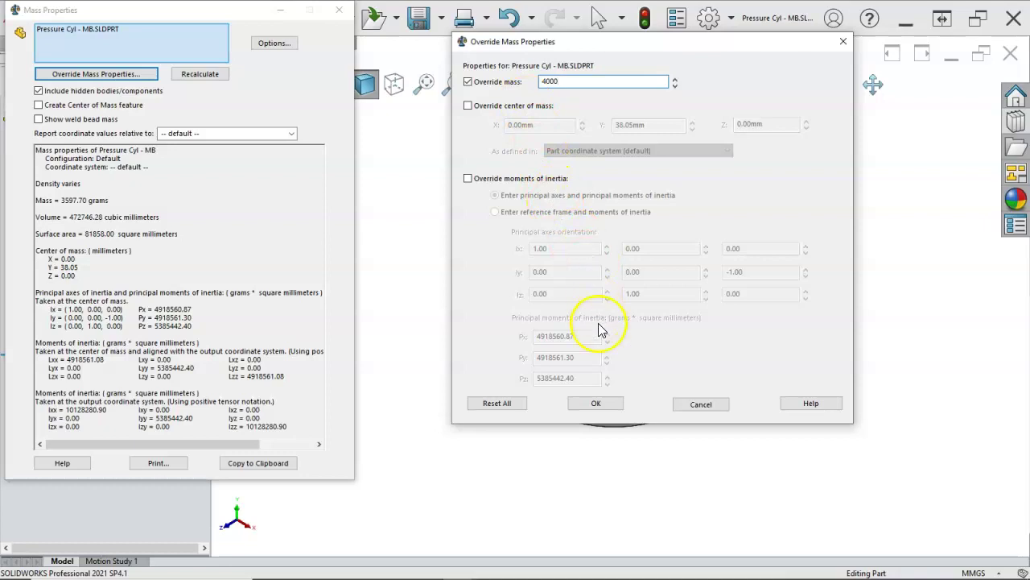
click(596, 402)
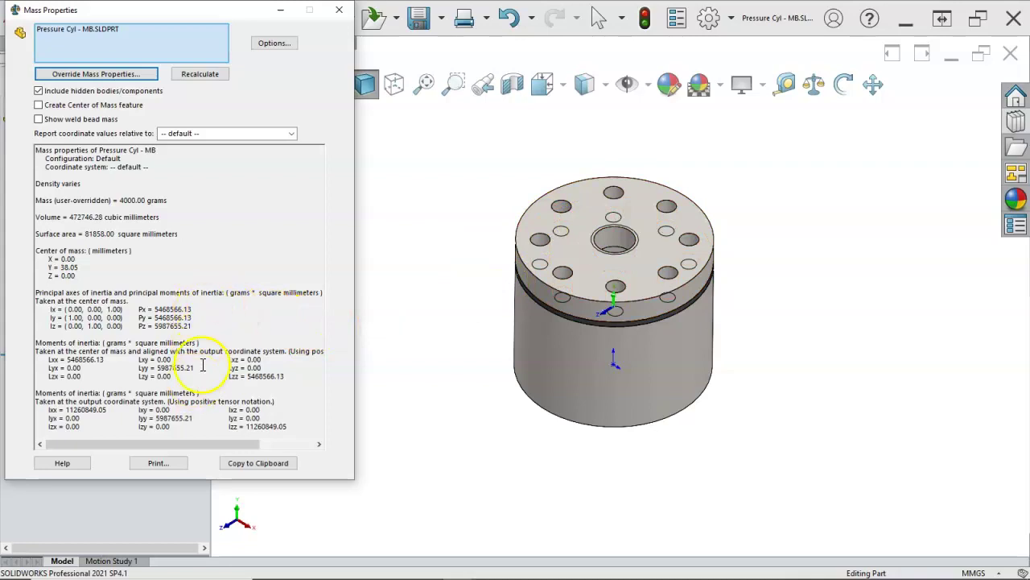
Step: Review the override options for the part's mass, center of mass and moments of inertia, then dismiss them
click(105, 73)
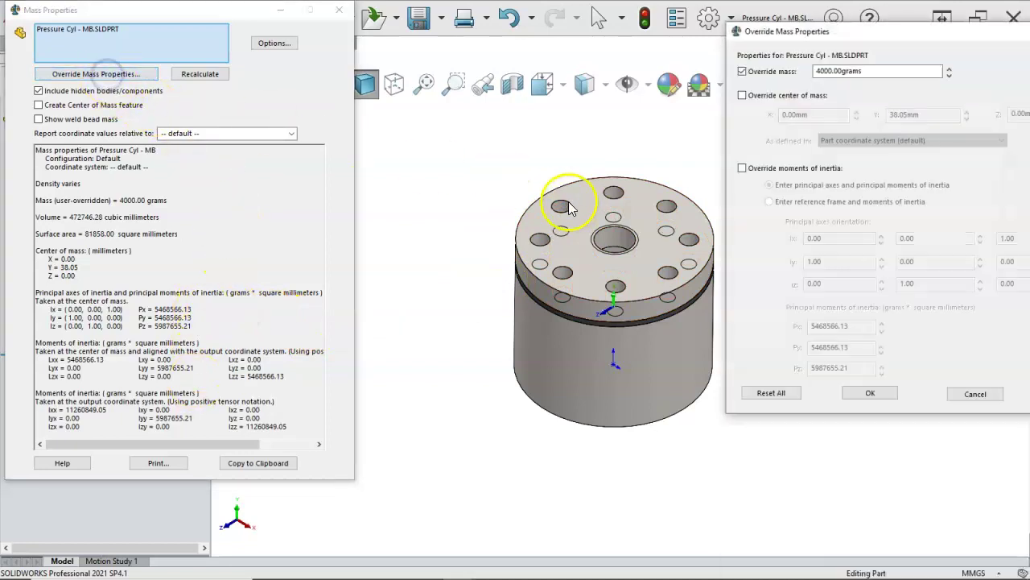
drag(860, 38, 563, 42)
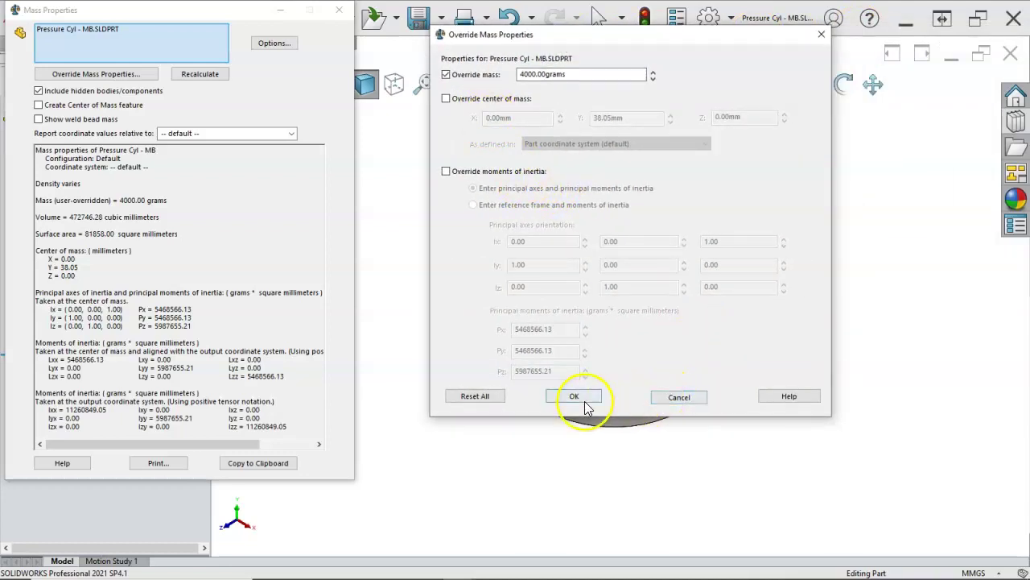
click(664, 401)
click(441, 367)
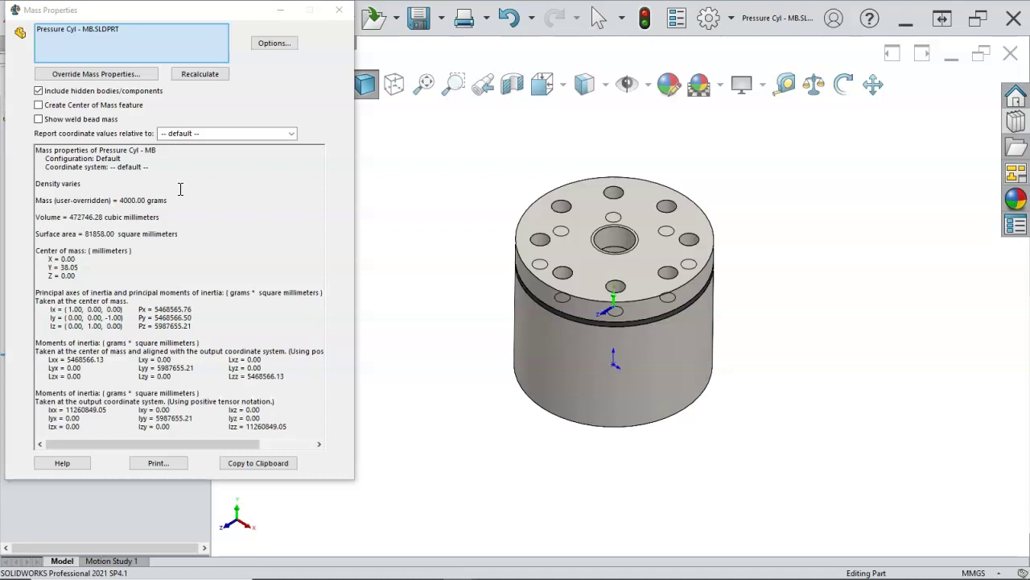
click(274, 105)
Step: Remove the mass override so the multibody part uses its calculated mass
click(145, 74)
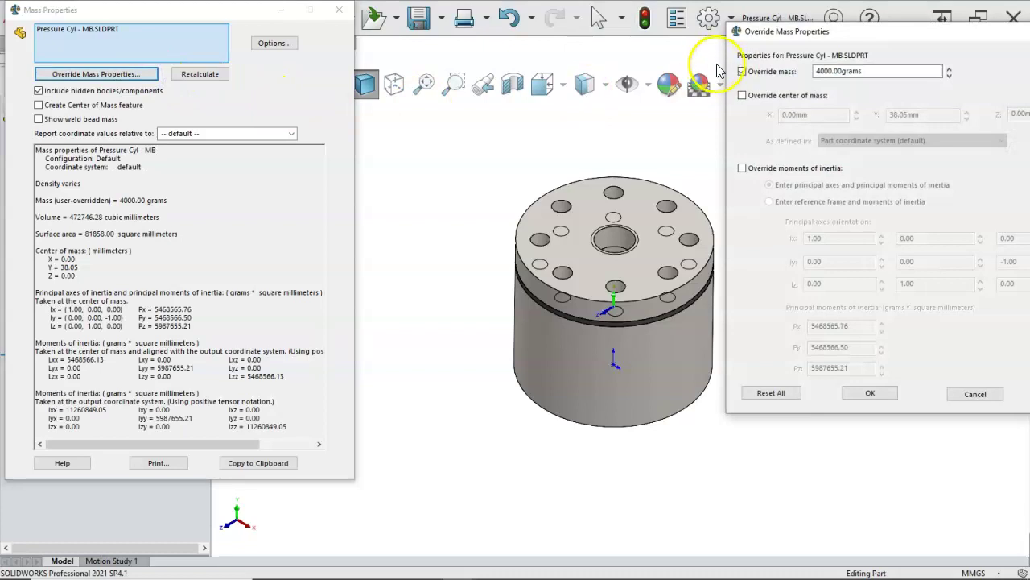
drag(790, 33, 480, 36)
click(431, 75)
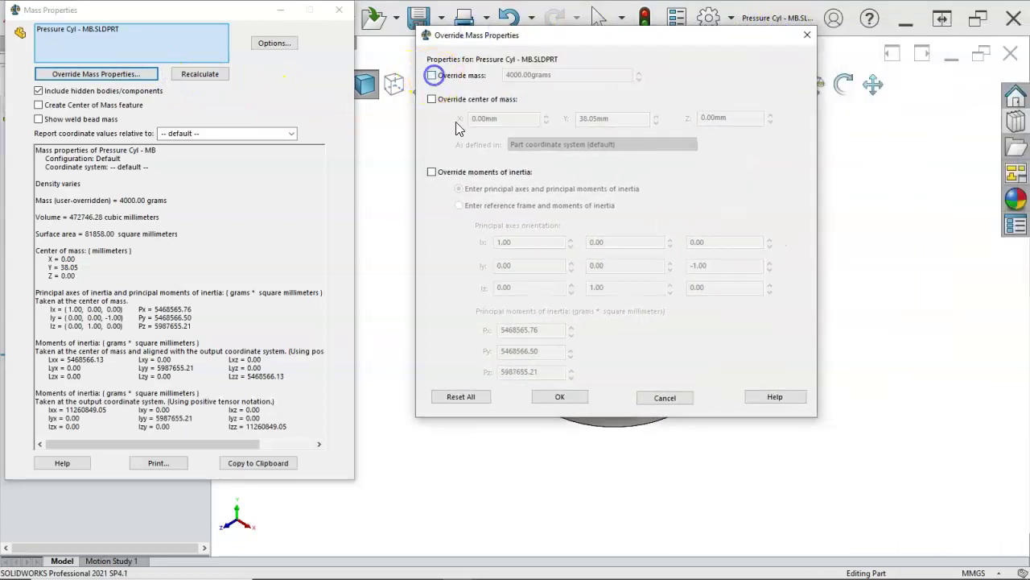
click(564, 397)
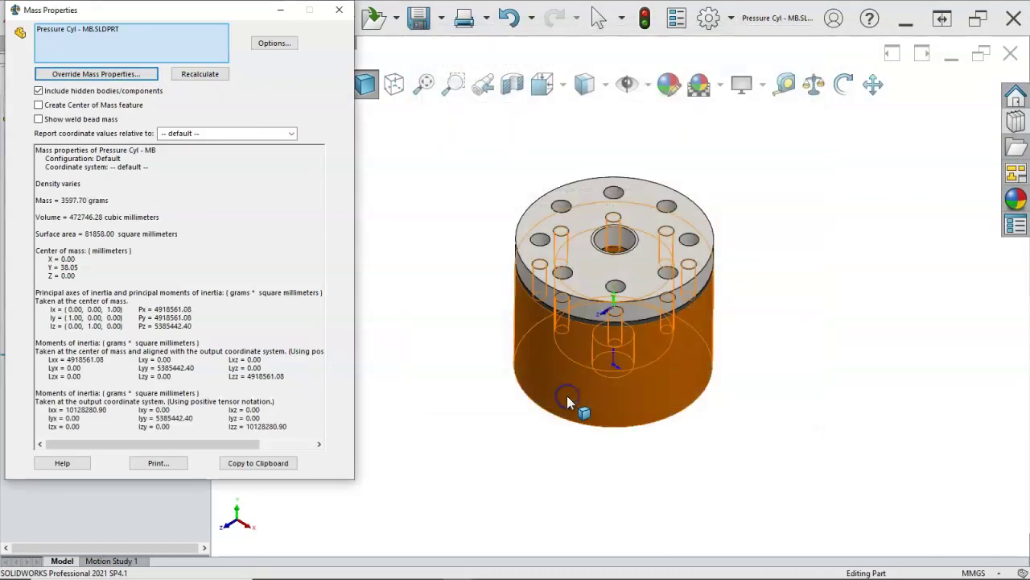
Step: Examine the part's mass properties and its center of mass marker in the model, then close the mass report
drag(213, 23, 317, 47)
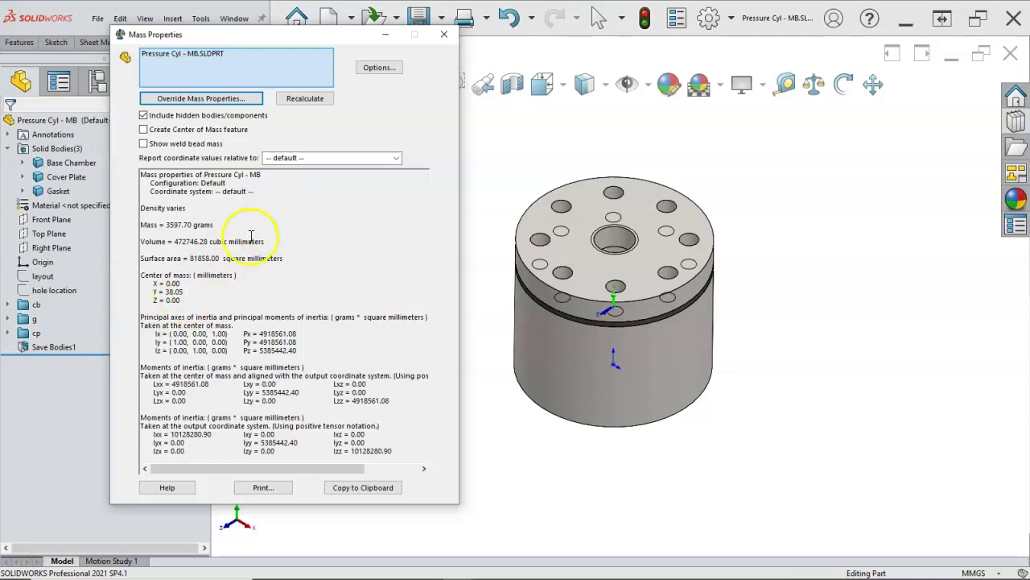
middle_drag(633, 327, 576, 183)
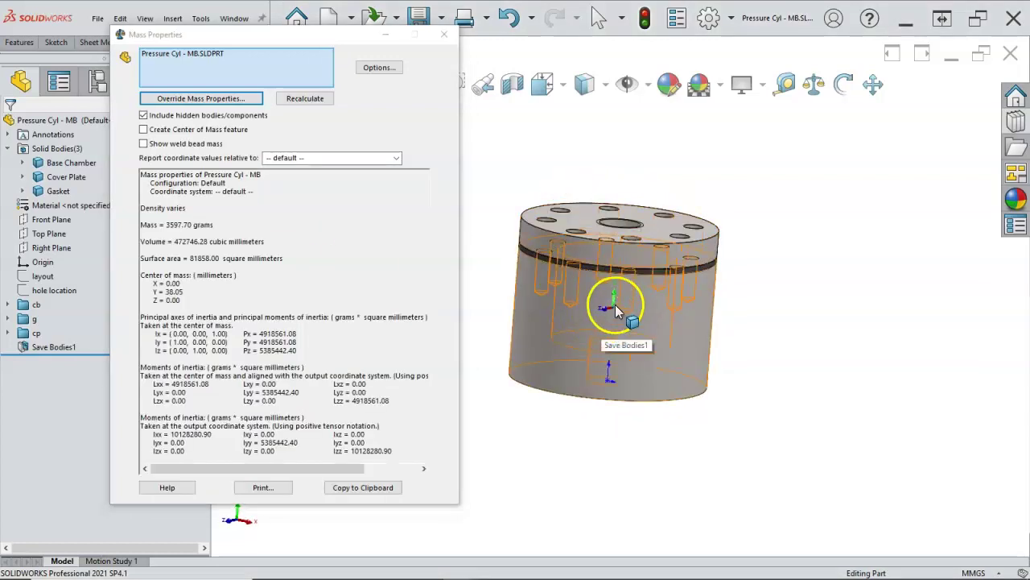
middle_drag(511, 236, 488, 341)
click(458, 201)
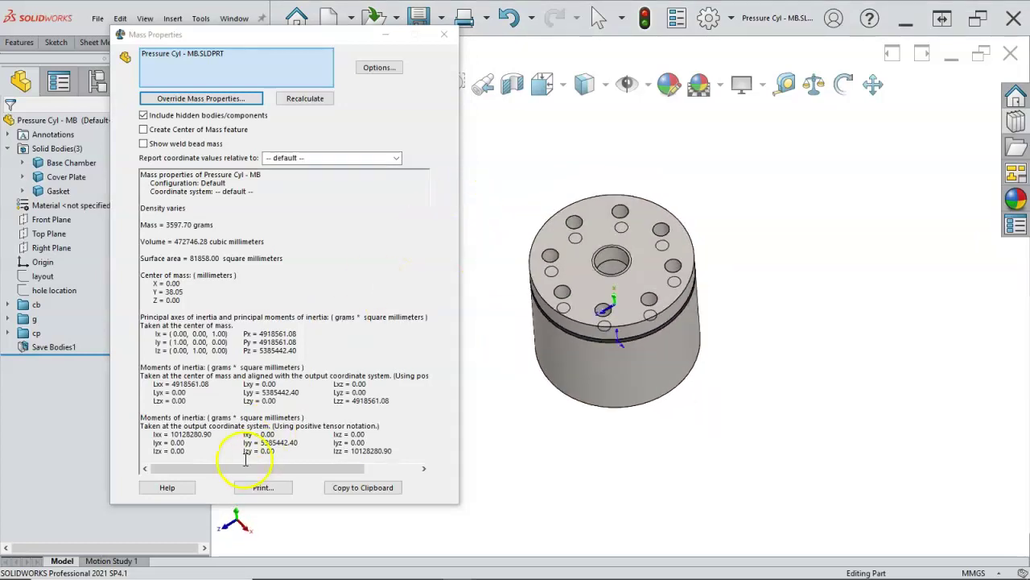
click(444, 34)
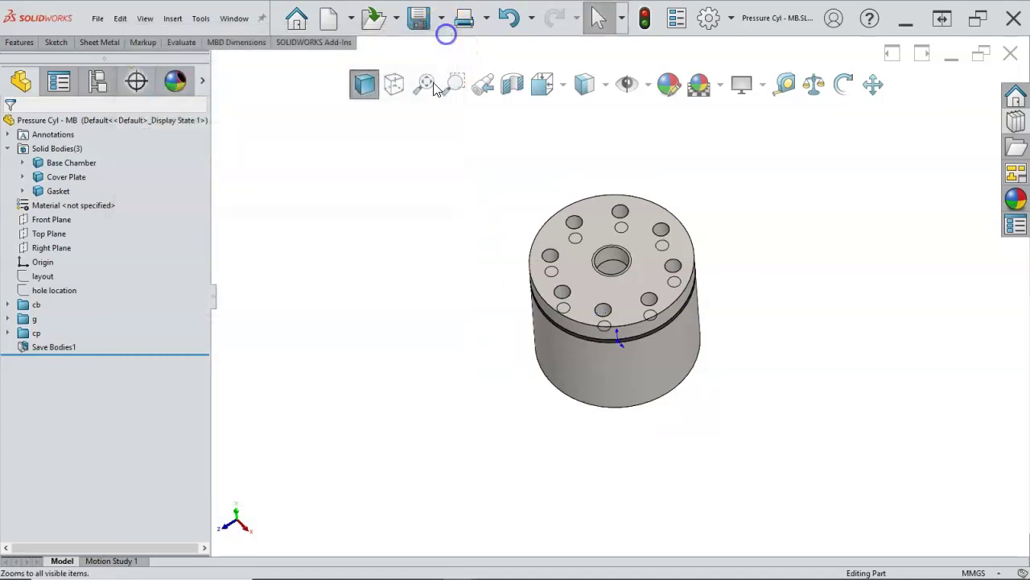
middle_drag(234, 435, 276, 426)
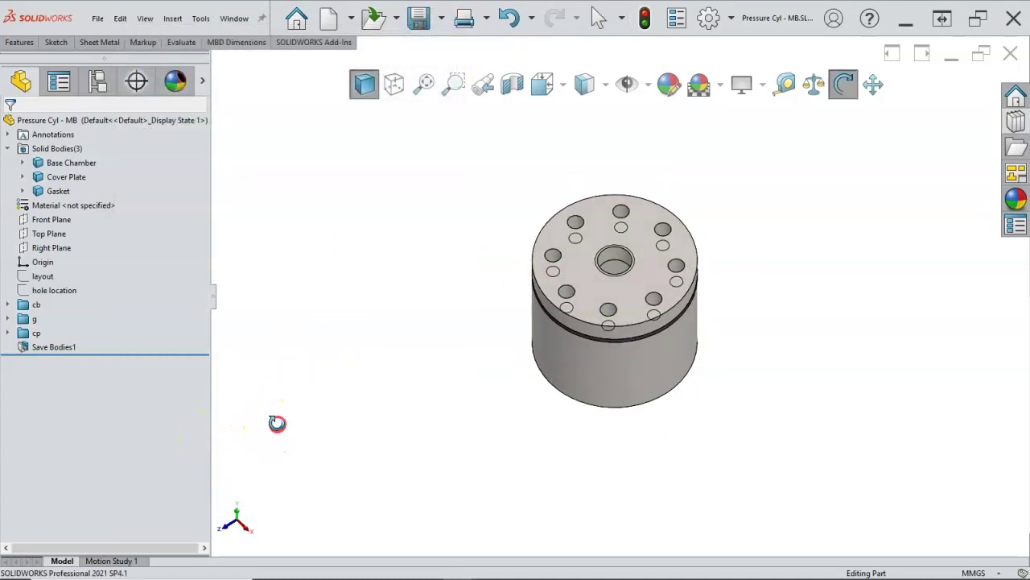